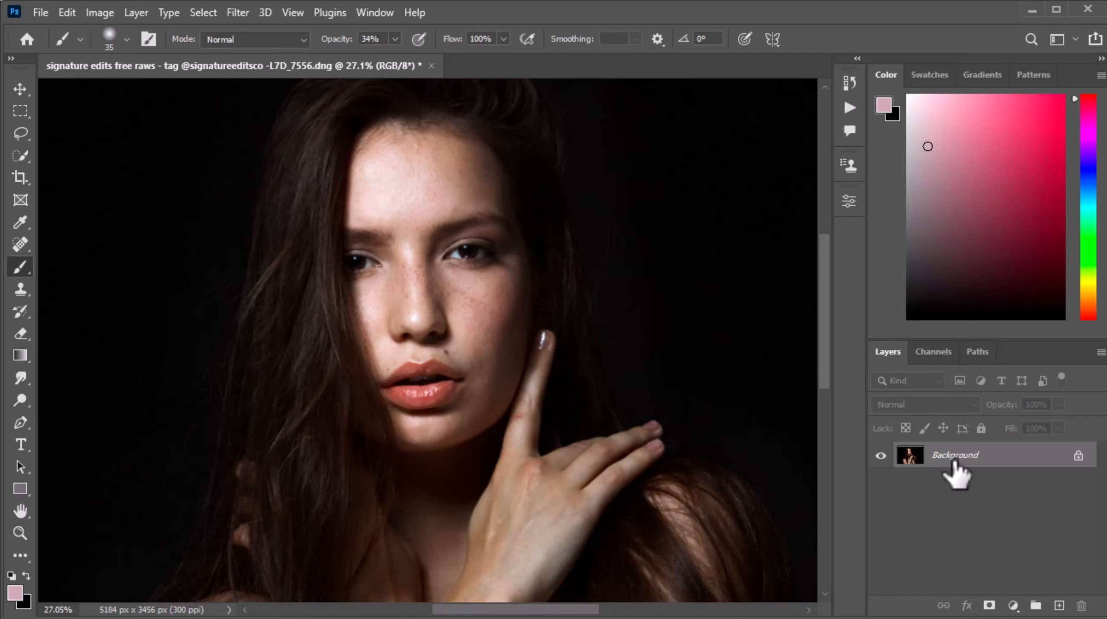
- Duplicate the Background layer twice and rename the lower copy "Colors / low freequency"
{"action": "key", "text": "ctrl+j"}
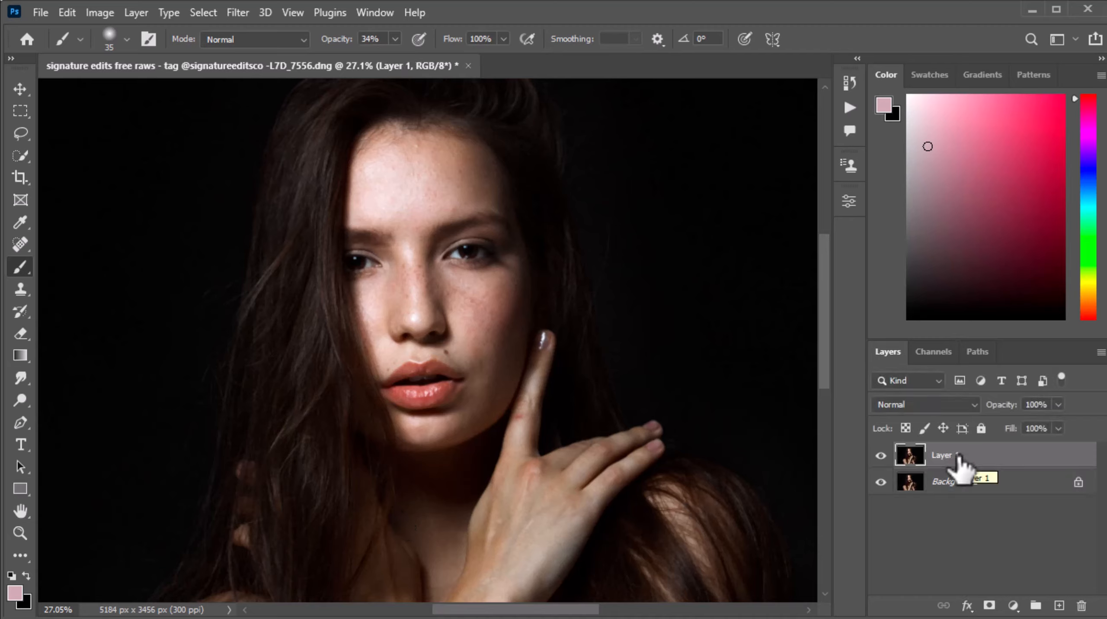
{"action": "key", "text": "ctrl+j"}
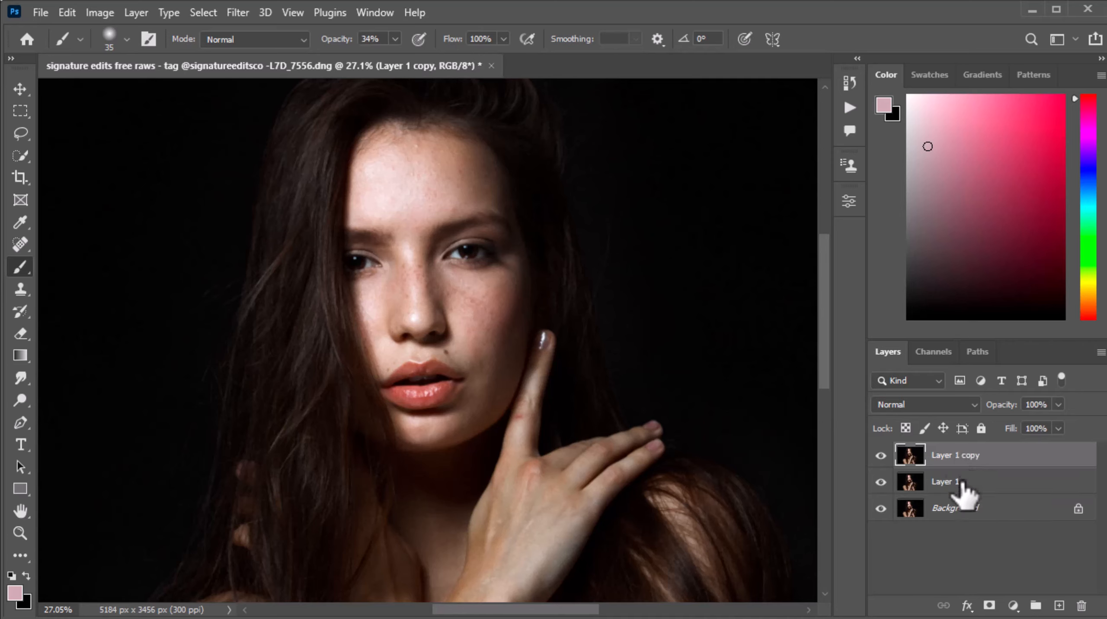
{"action": "left_click", "coordinate": [962, 483]}
{"action": "double_click", "coordinate": [962, 483]}
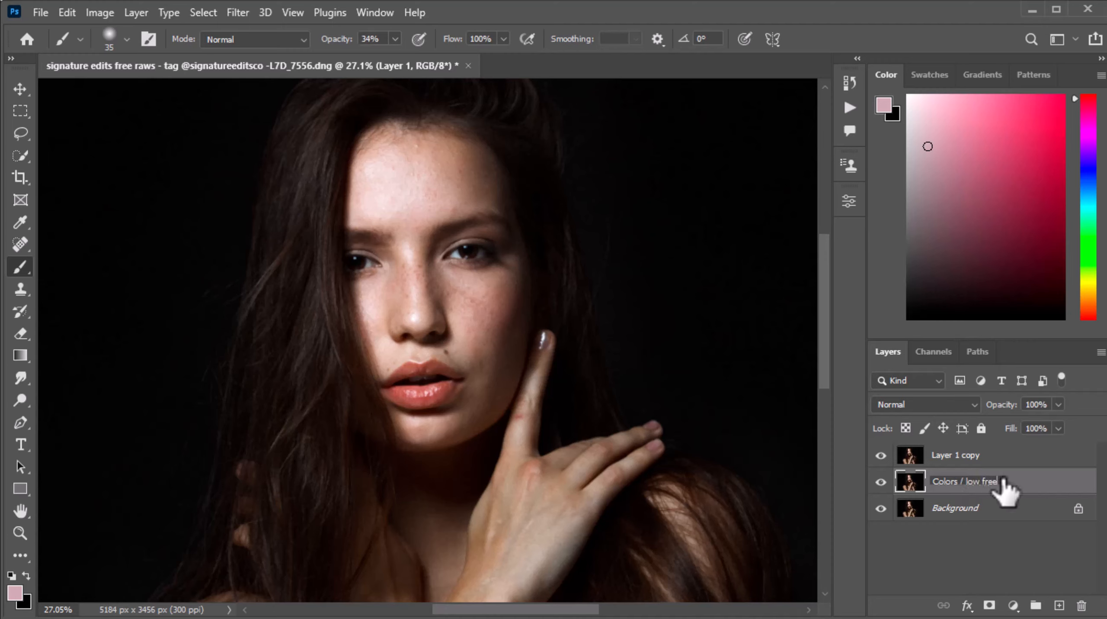
{"action": "key", "text": "Return"}
- Rename the upper layer copy "Texture / High serparation"
{"action": "double_click", "coordinate": [964, 457]}
{"action": "right_click", "coordinate": [965, 459]}
{"action": "left_click", "coordinate": [961, 458]}
{"action": "key", "text": "BackSpace"}
{"action": "key", "text": "BackSpace"}
{"action": "key", "text": "BackSpace"}
{"action": "key", "text": "BackSpace"}
{"action": "key", "text": "BackSpace"}
{"action": "key", "text": "BackSpace"}
{"action": "key", "text": "BackSpace"}
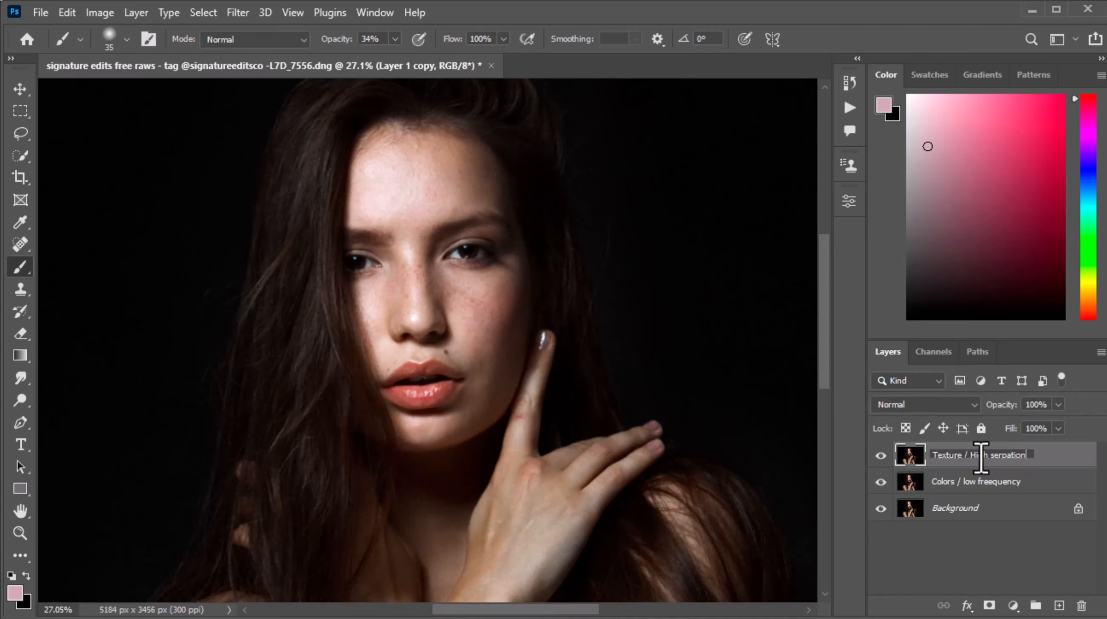
{"action": "key", "text": "Return"}
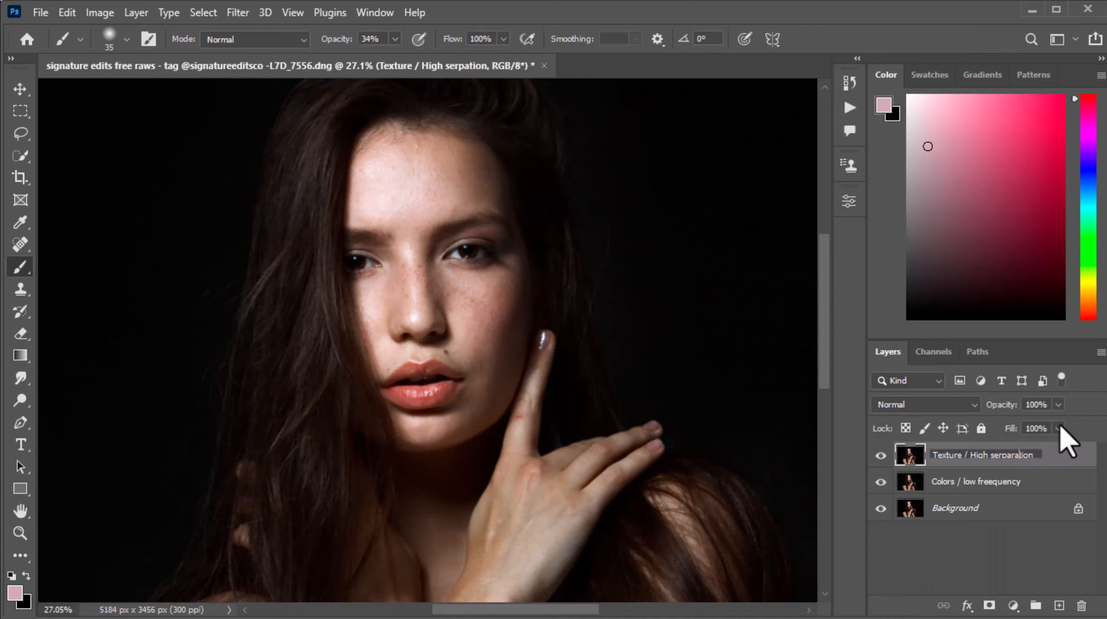
{"action": "key", "text": "Return"}
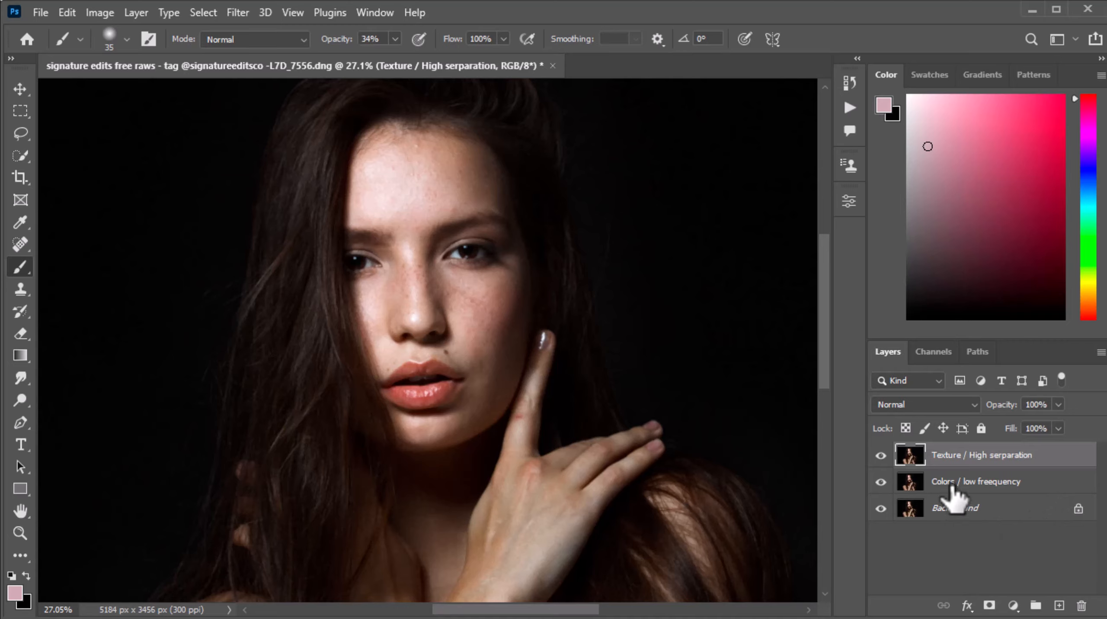
- Hide the texture layer and apply a Gaussian Blur with a radius of about 10 pixels to the Colors / low freequency layer
{"action": "left_click", "coordinate": [952, 494]}
{"action": "left_click", "coordinate": [882, 455]}
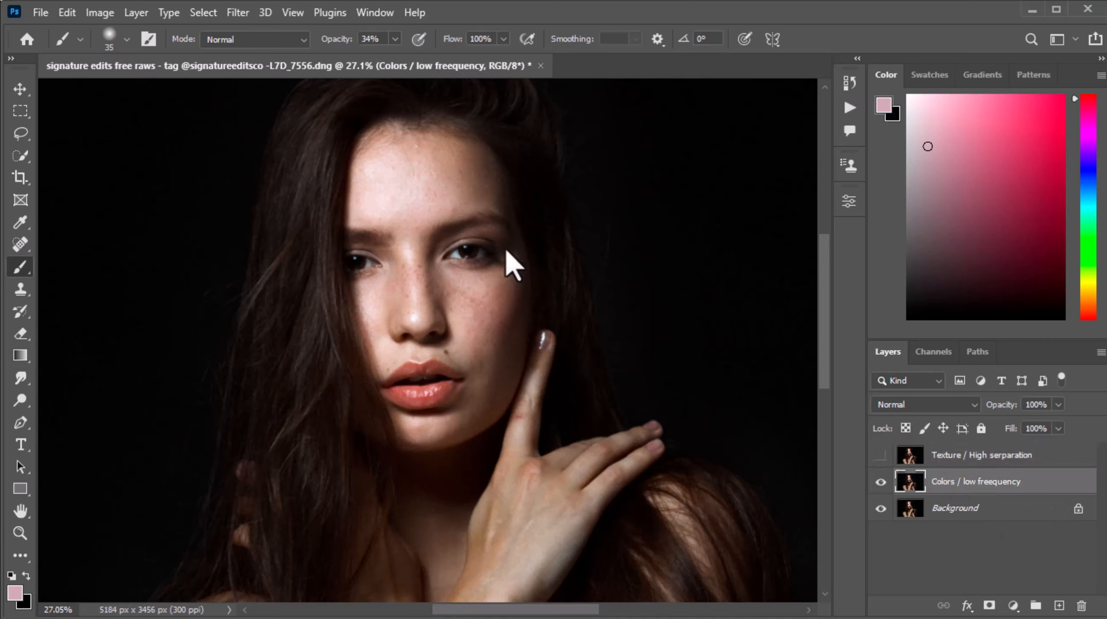
{"action": "left_click", "coordinate": [231, 12]}
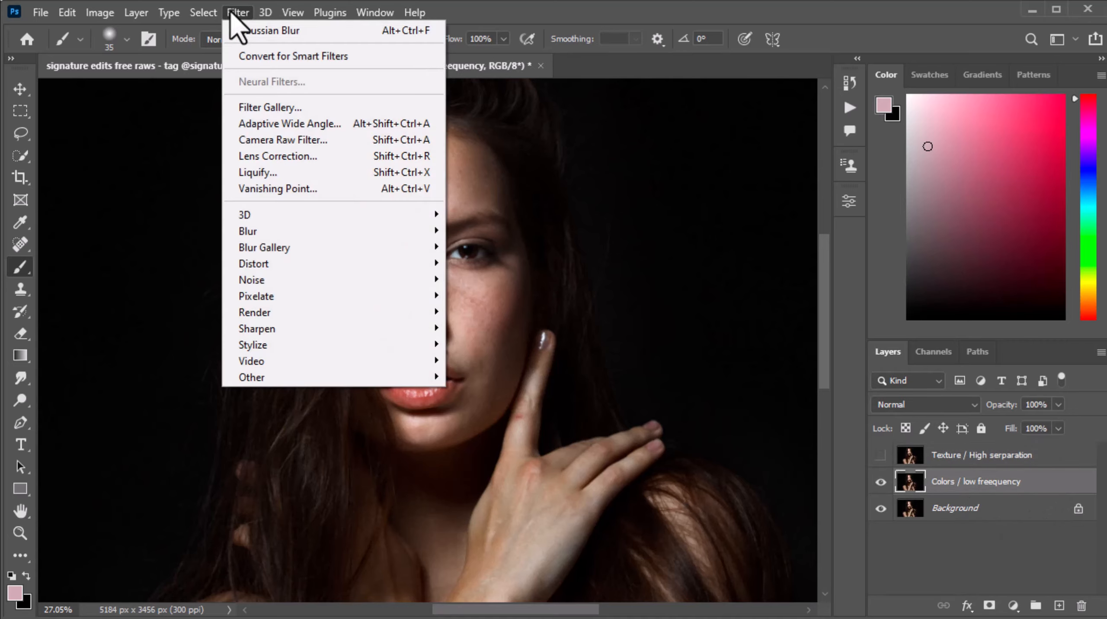
{"action": "mouse_move", "coordinate": [413, 230]}
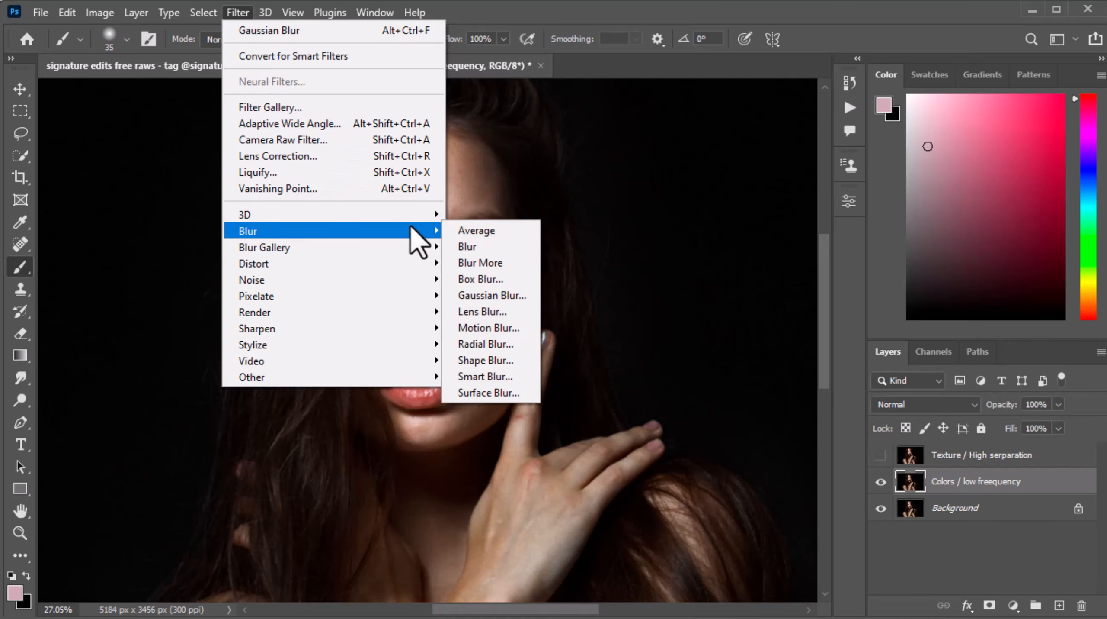
{"action": "left_click", "coordinate": [476, 296]}
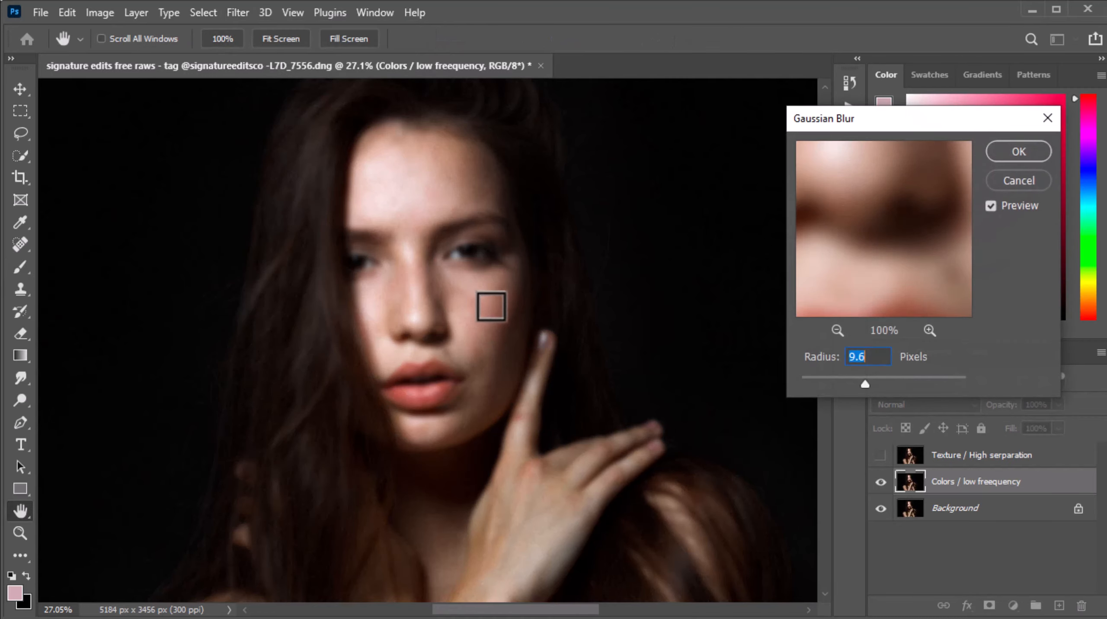
{"action": "left_click_drag", "start_coordinate": [865, 384], "coordinate": [868, 387]}
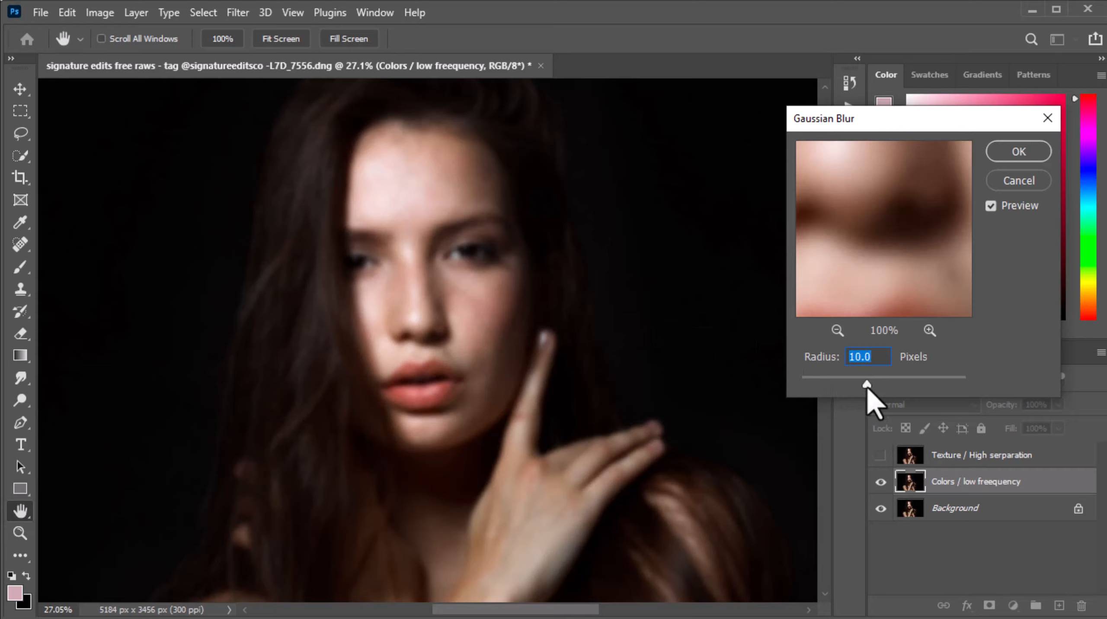
{"action": "left_click_drag", "start_coordinate": [867, 387], "coordinate": [863, 386]}
{"action": "left_click", "coordinate": [1019, 151]}
{"action": "key", "text": "b"}
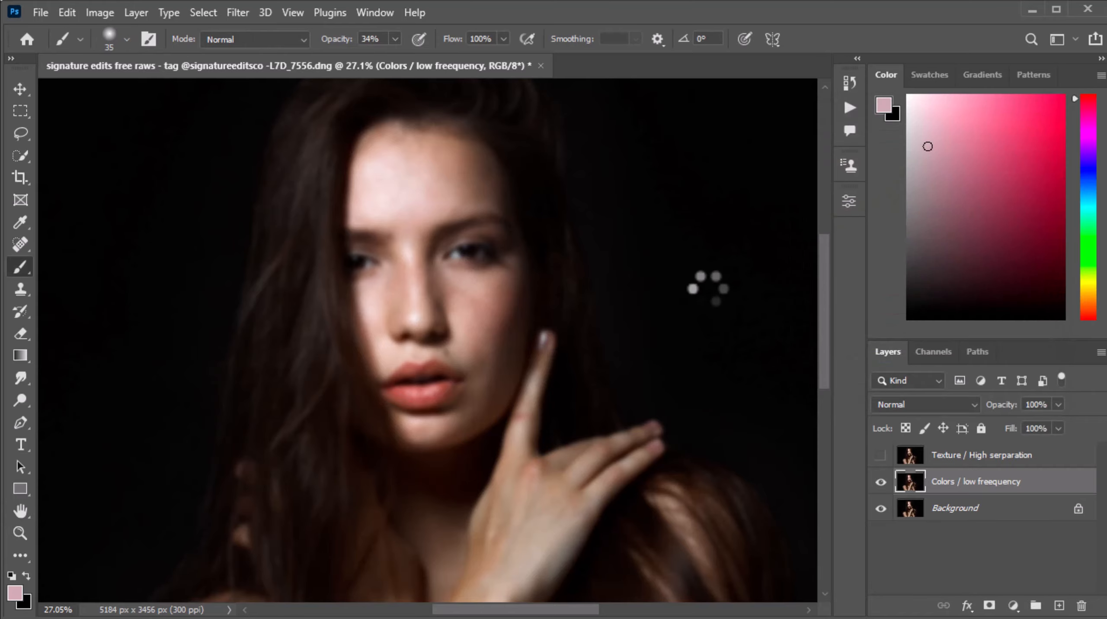
- Show and select the texture layer, and start Apply Image with Colors / low freequency as the source layer
{"action": "left_click", "coordinate": [881, 455]}
{"action": "left_click", "coordinate": [912, 459]}
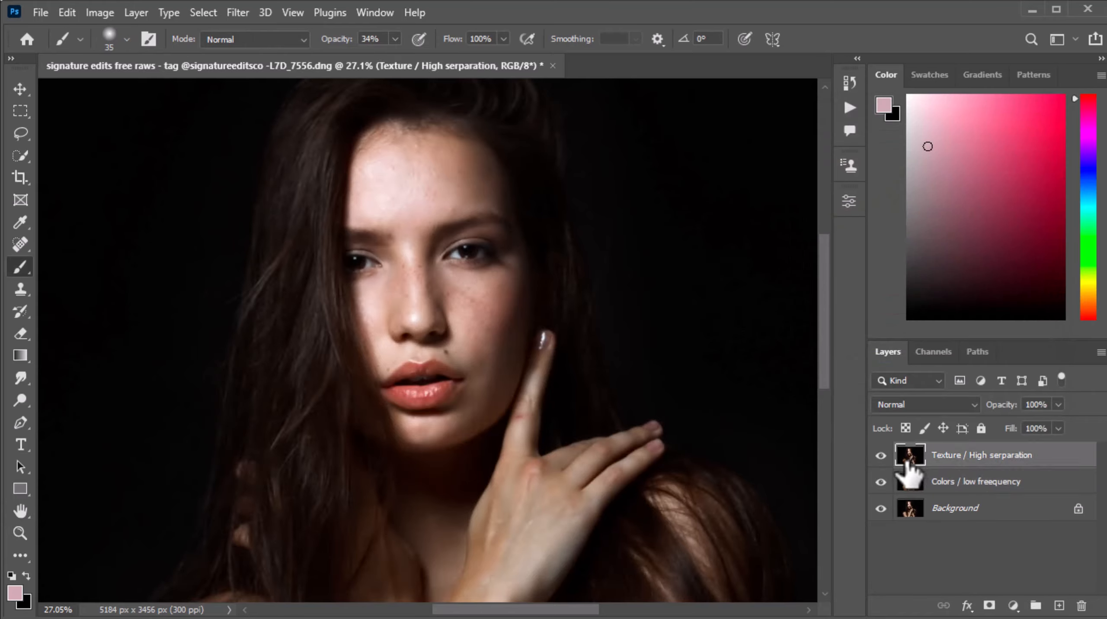
{"action": "left_click", "coordinate": [100, 12]}
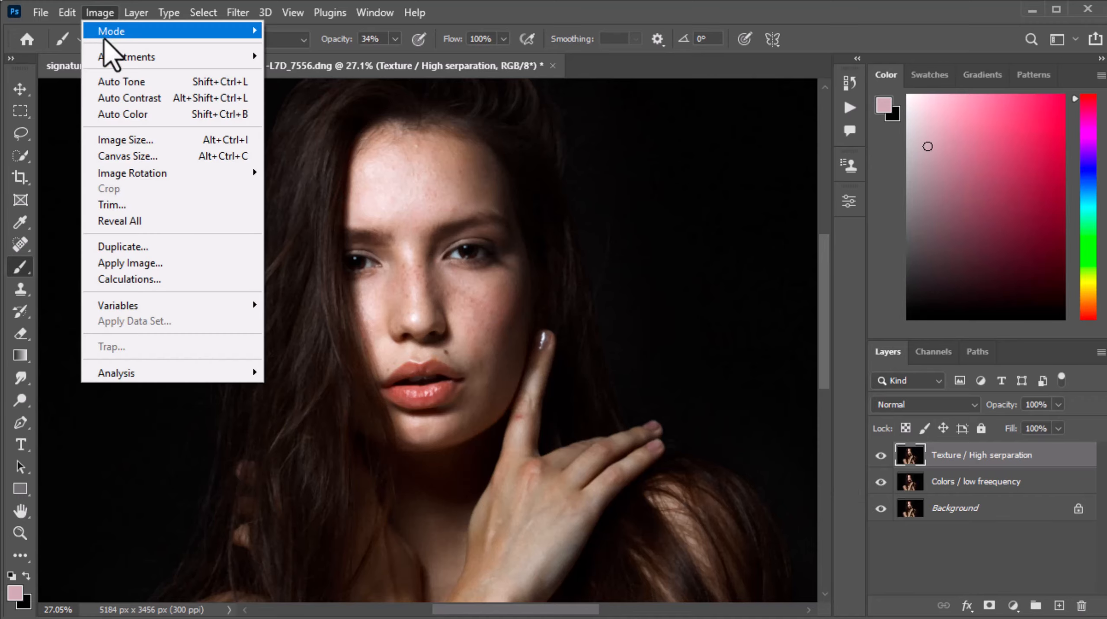
{"action": "left_click", "coordinate": [127, 263]}
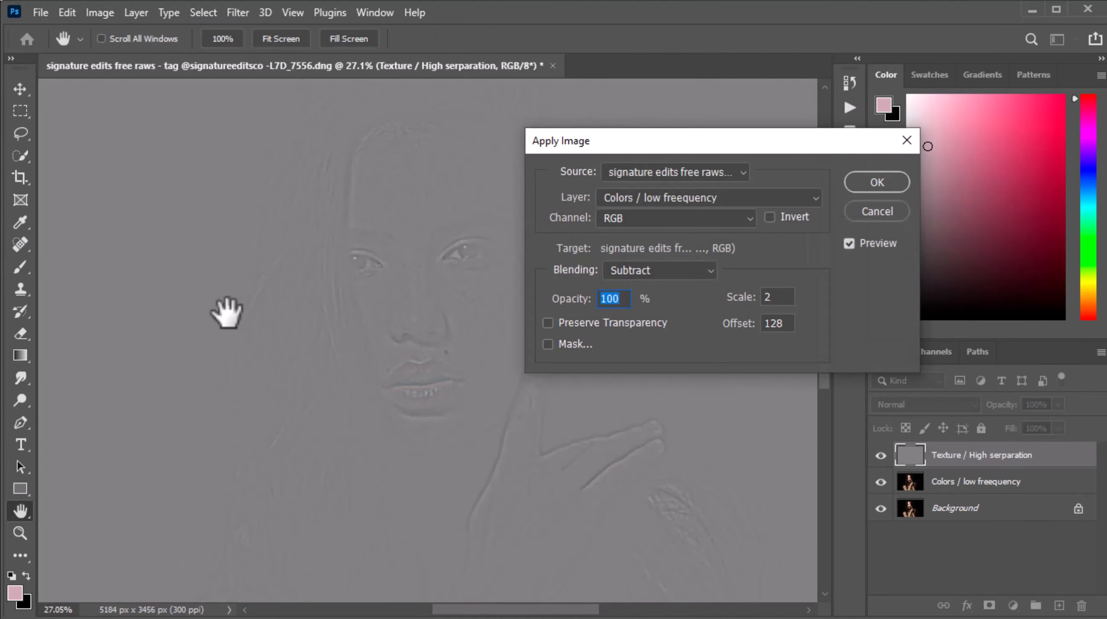
{"action": "left_click", "coordinate": [692, 198]}
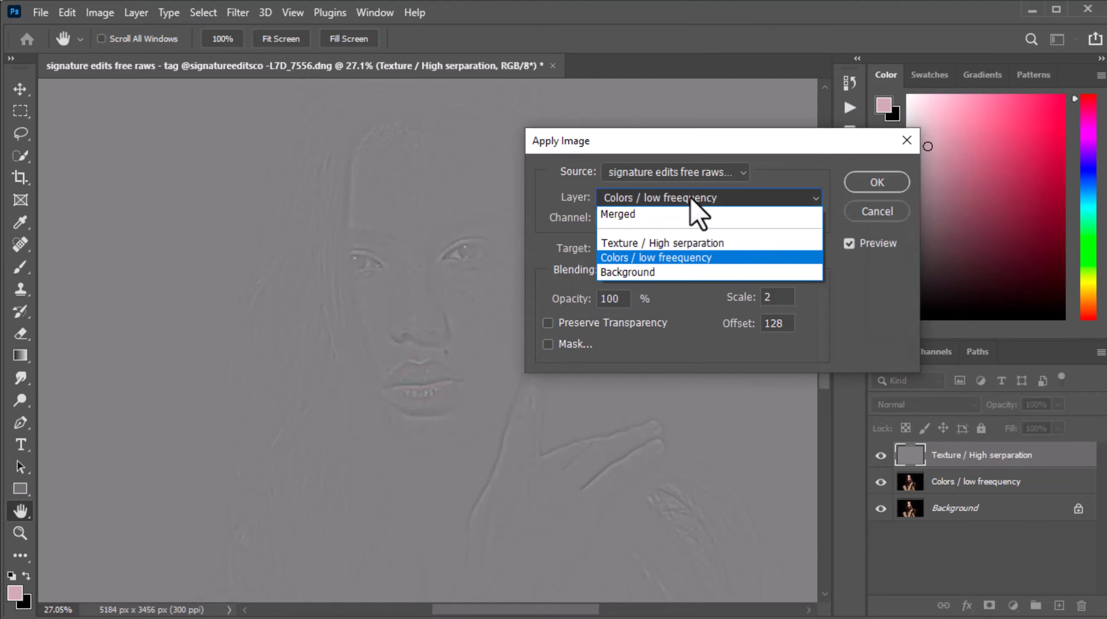
{"action": "left_click", "coordinate": [665, 259]}
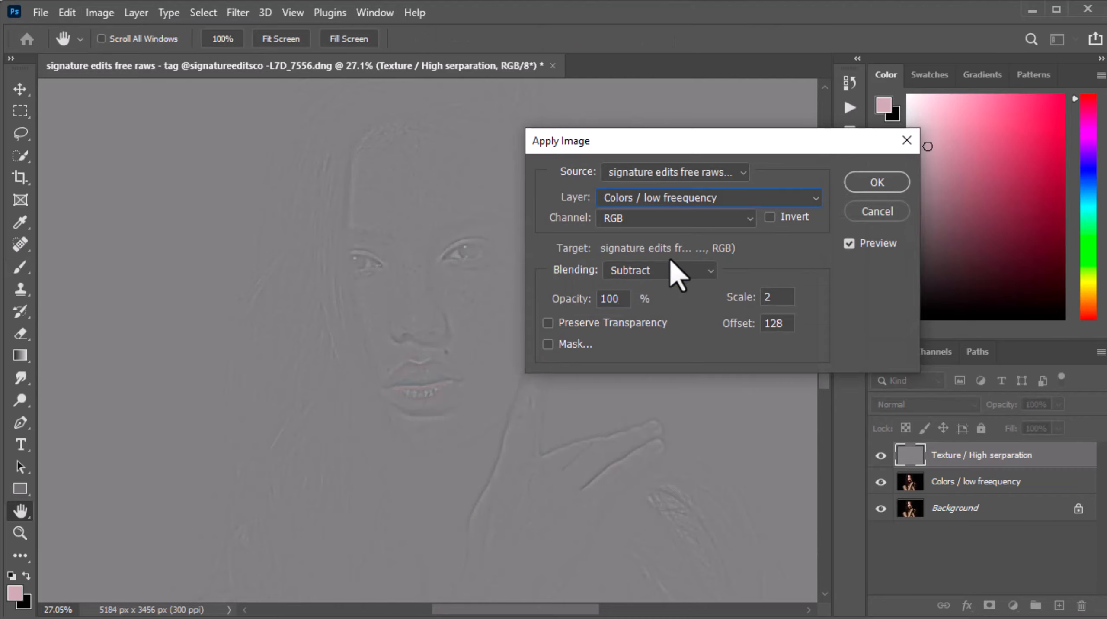
- Apply the source image to the texture layer using the RGB channel, Subtract blending, scale 2 and offset 128
{"action": "left_click", "coordinate": [628, 219]}
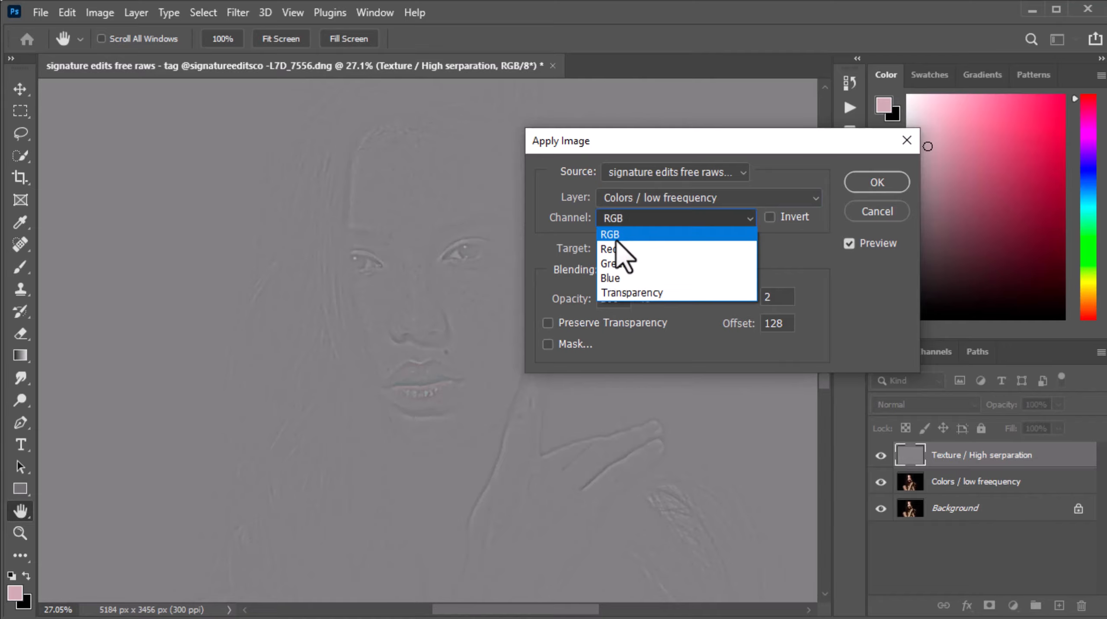
{"action": "left_click", "coordinate": [616, 241]}
{"action": "left_click", "coordinate": [649, 267]}
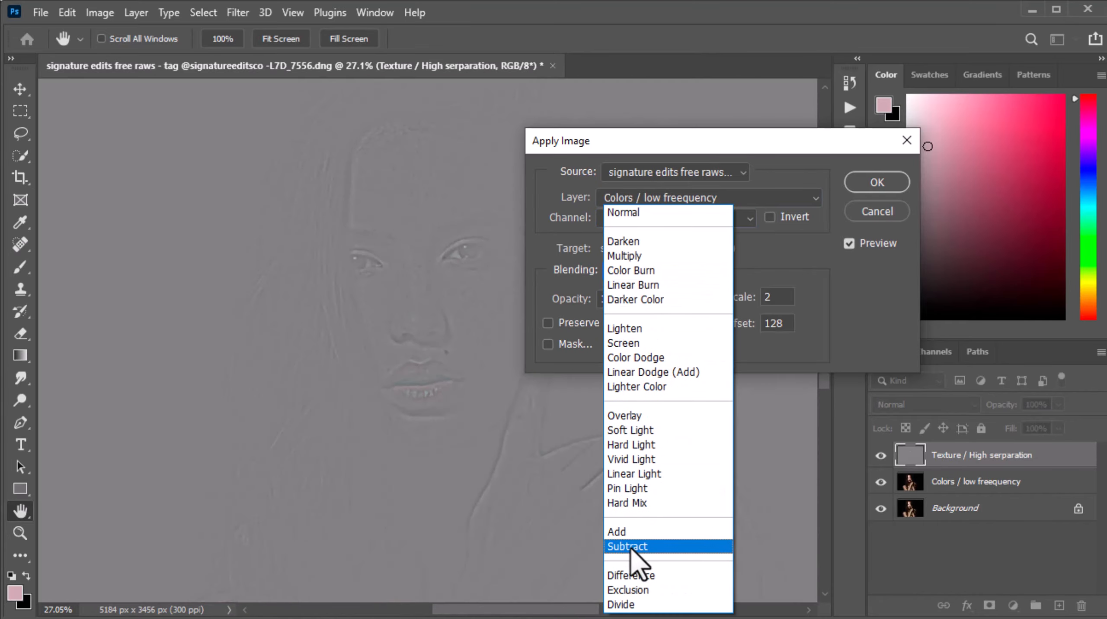
{"action": "left_click", "coordinate": [633, 547]}
{"action": "left_click_drag", "start_coordinate": [789, 325], "coordinate": [758, 327]}
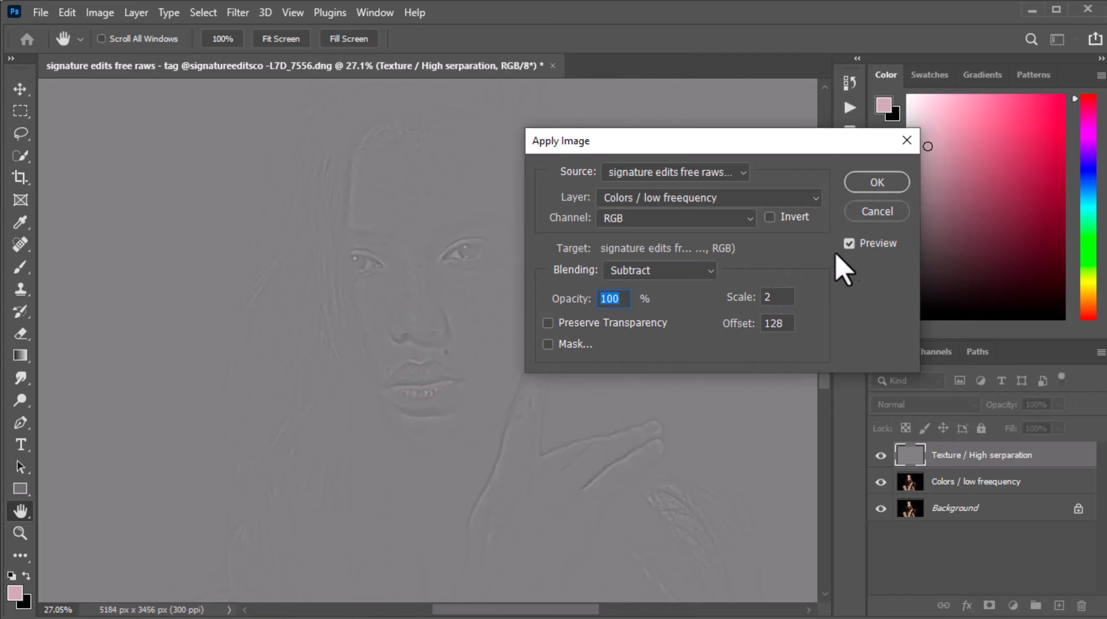
{"action": "left_click", "coordinate": [879, 184]}
{"action": "key", "text": "b"}
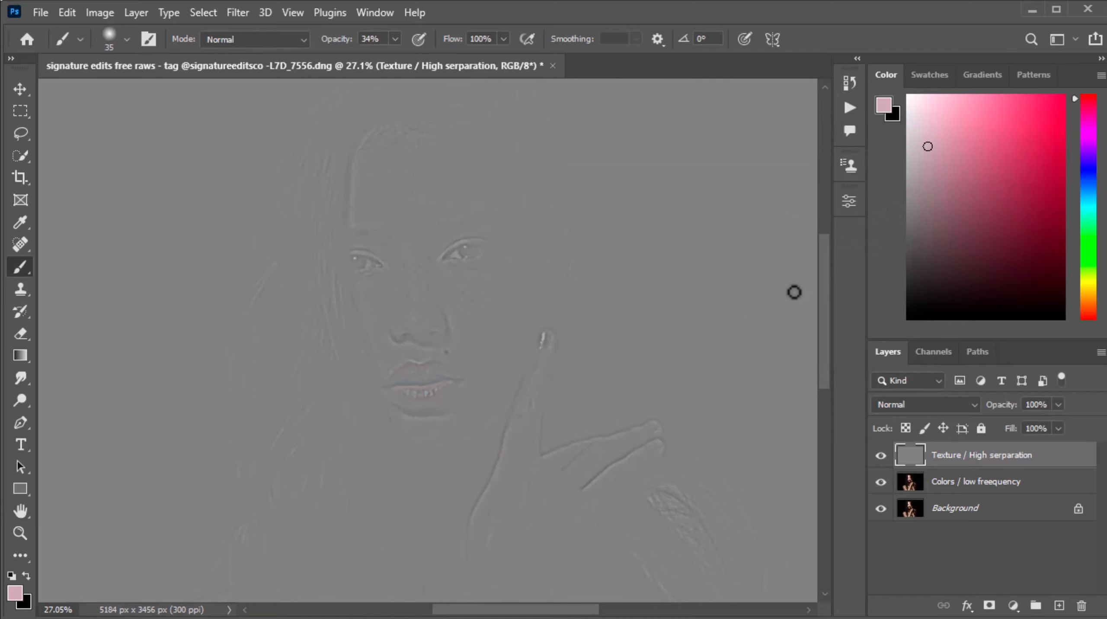
- Set the Texture / High serparation layer's blend mode to Linear Light
{"action": "left_click", "coordinate": [905, 404]}
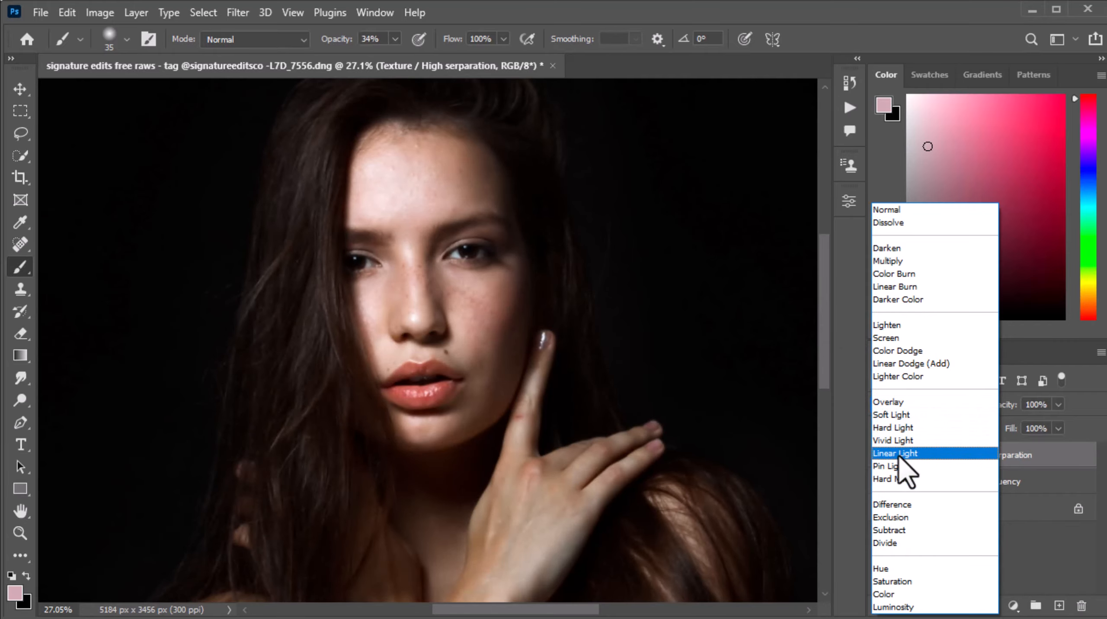
{"action": "left_click", "coordinate": [903, 455]}
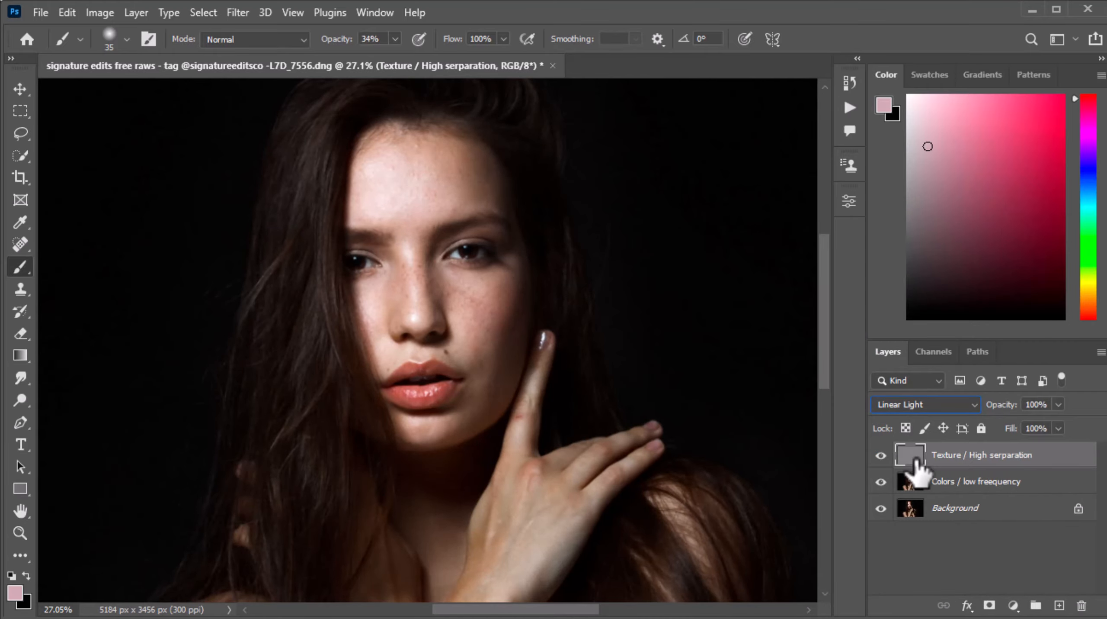
- Group the texture and color layers and name the group "Frequency serparation"
{"action": "left_click", "coordinate": [953, 479]}
{"action": "left_click", "coordinate": [979, 452], "text": "shift"}
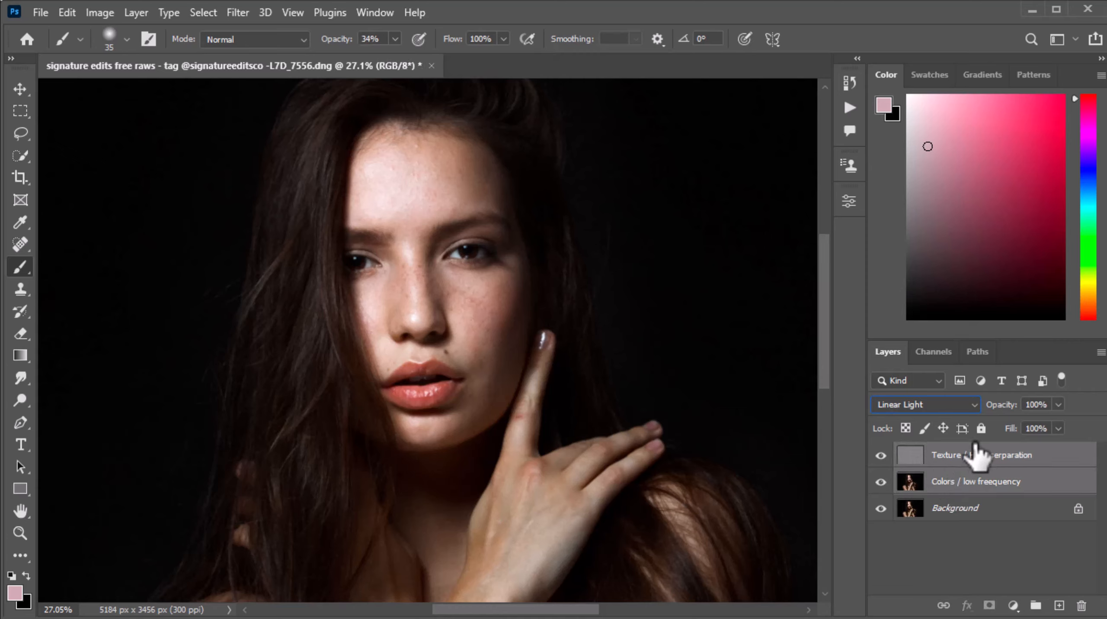
{"action": "key", "text": "ctrl+g"}
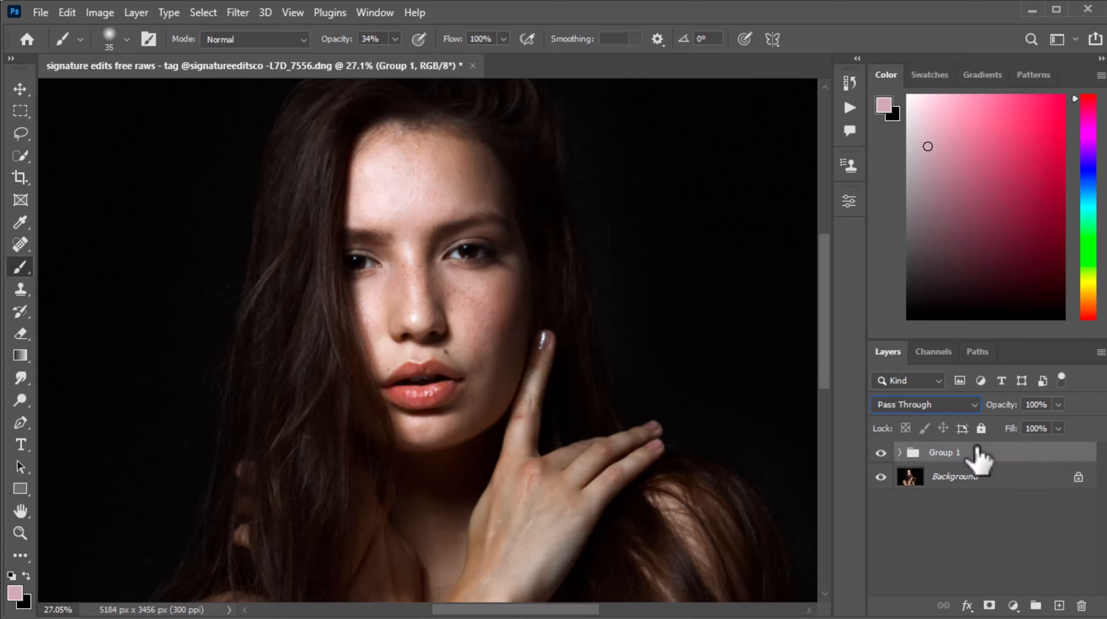
{"action": "key", "text": "ctrl+shift+g"}
{"action": "left_click_drag", "start_coordinate": [999, 466], "coordinate": [1036, 605]}
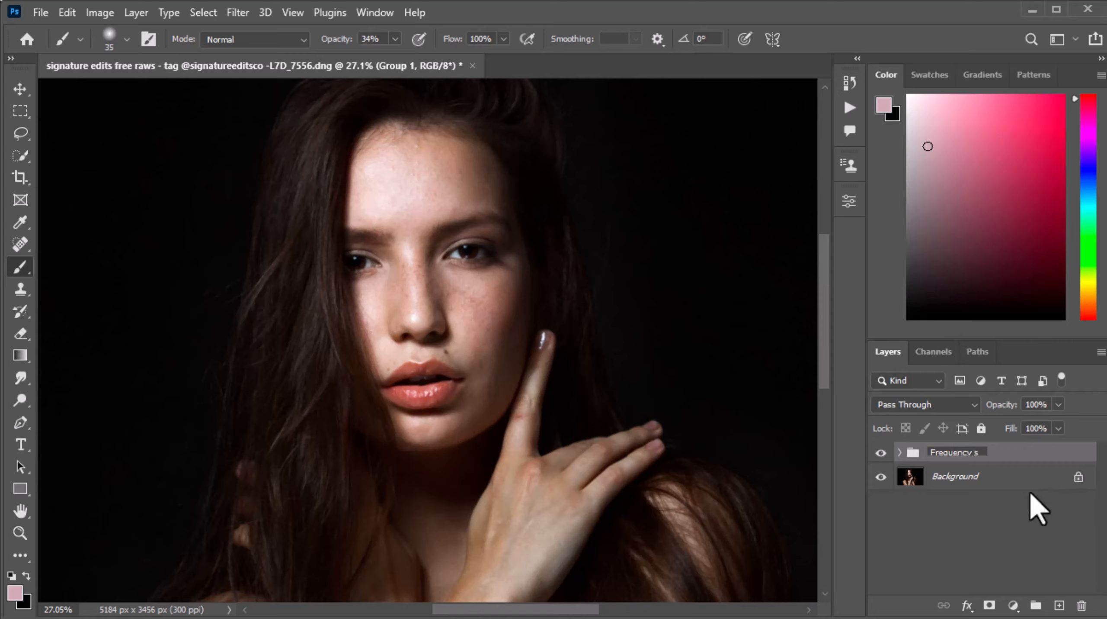
{"action": "type", "text": "serparation"}
{"action": "key", "text": "Return"}
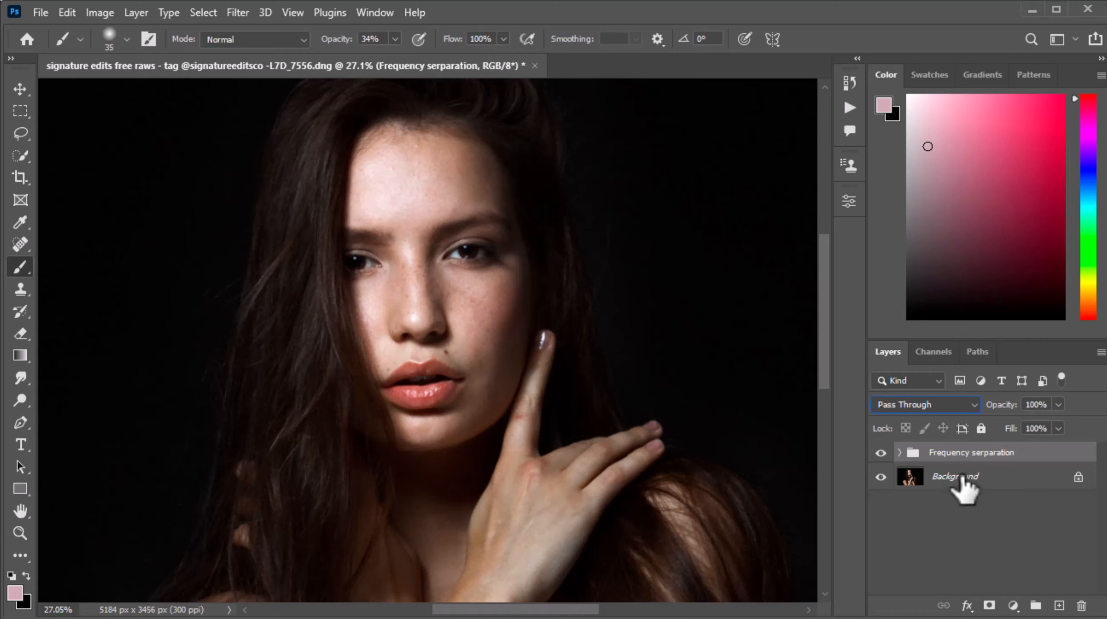
- On the texture layer, clone clean skin over the freckles on the upper cheek beside the nose with a size 60 Clone Stamp
{"action": "left_click", "coordinate": [901, 452]}
{"action": "left_click", "coordinate": [925, 481]}
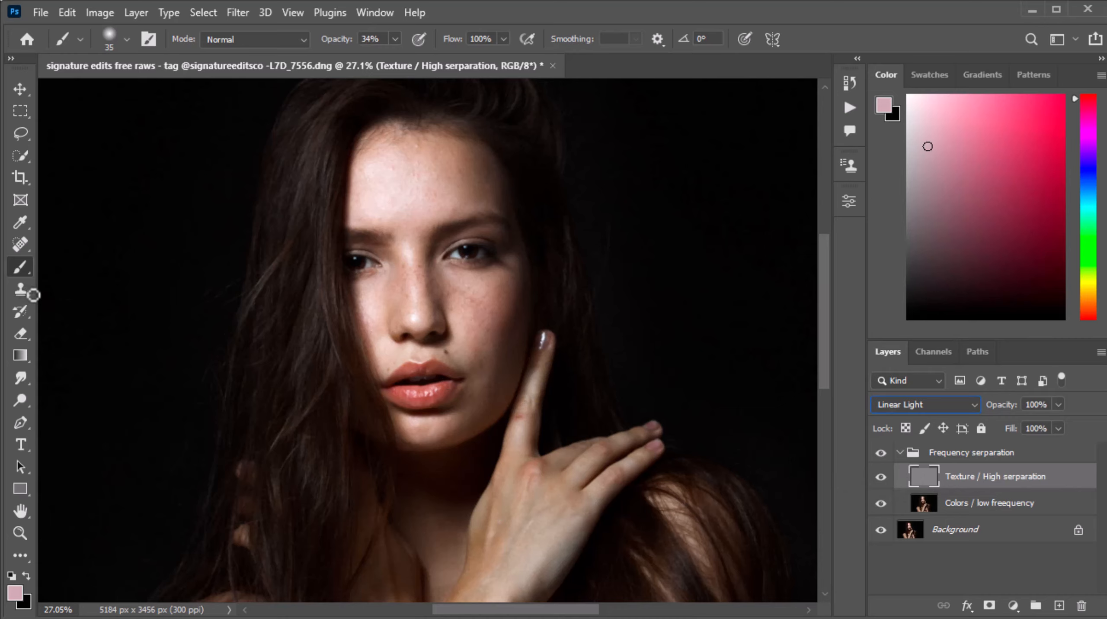
{"action": "left_click", "coordinate": [21, 289]}
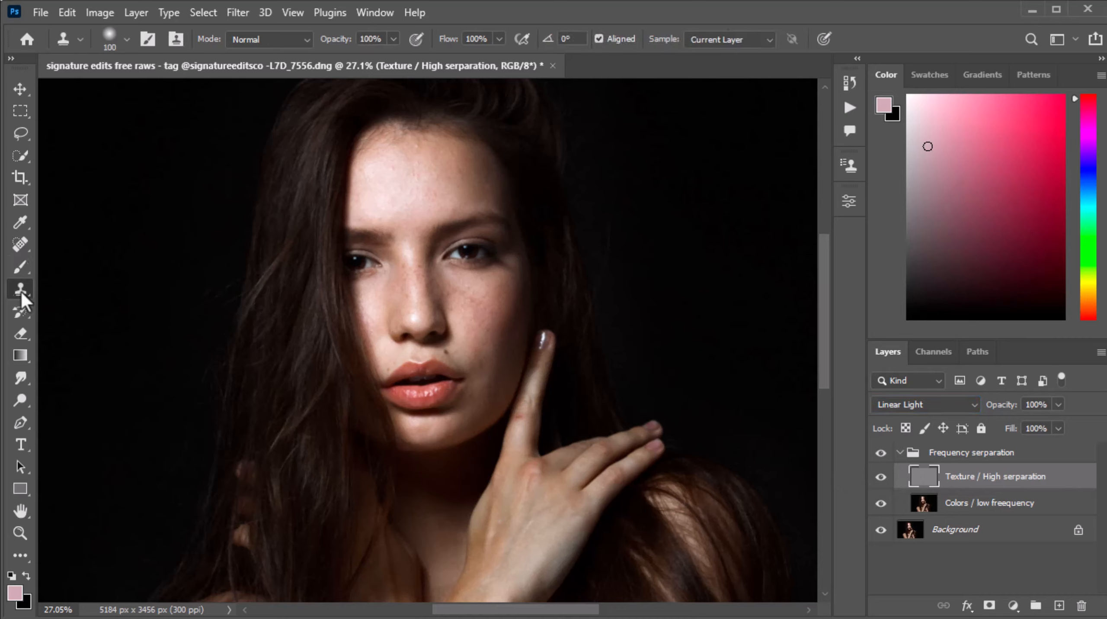
{"action": "key", "text": "bracketright"}
{"action": "scroll", "coordinate": [455, 327], "scroll_direction": "up", "scroll_amount": 5}
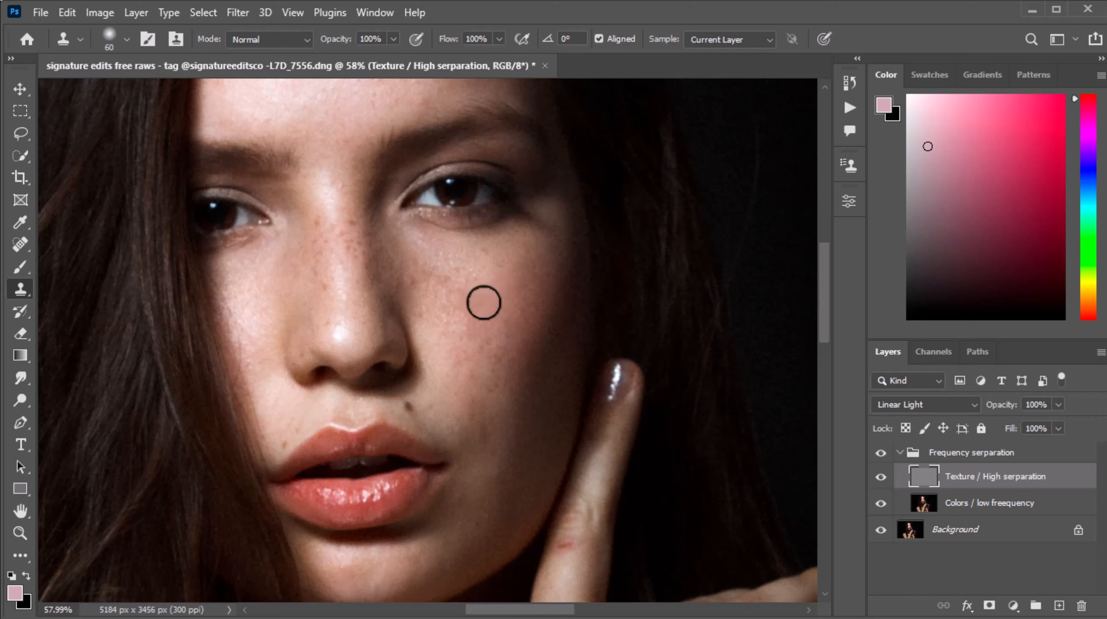
{"action": "left_click_drag", "start_coordinate": [461, 256], "coordinate": [437, 259]}
{"action": "mouse_move", "coordinate": [437, 265]}
{"action": "left_mouse_down"}
{"action": "mouse_move", "coordinate": [448, 303]}
{"action": "mouse_move", "coordinate": [469, 313]}
{"action": "left_mouse_up"}
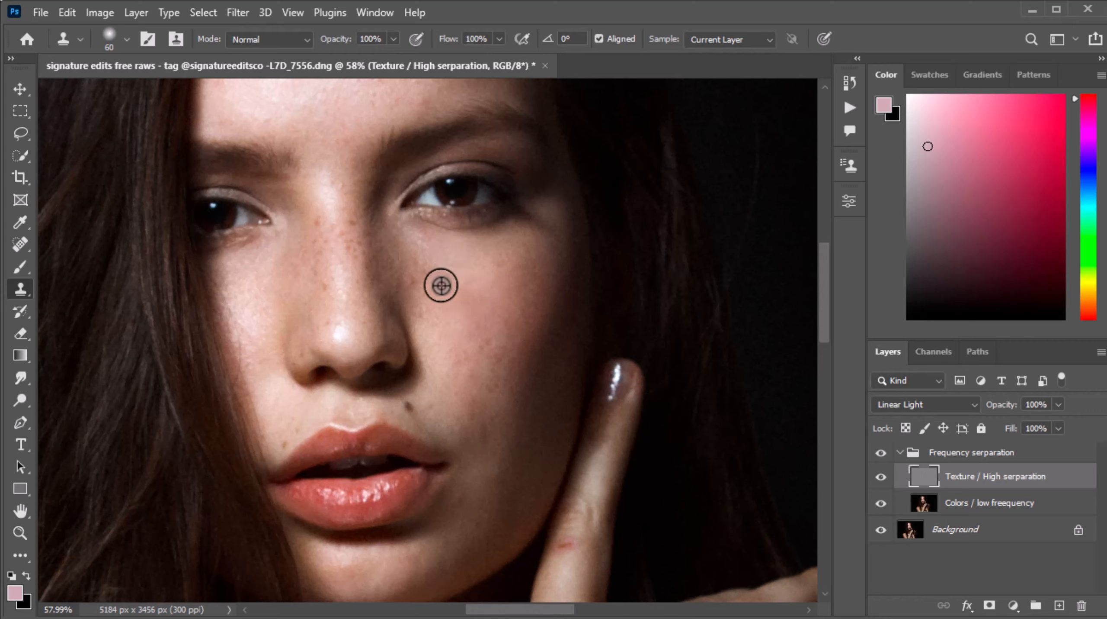
{"action": "left_click", "coordinate": [432, 325], "text": "alt"}
{"action": "left_click", "coordinate": [415, 282]}
{"action": "left_click", "coordinate": [463, 381], "text": "alt"}
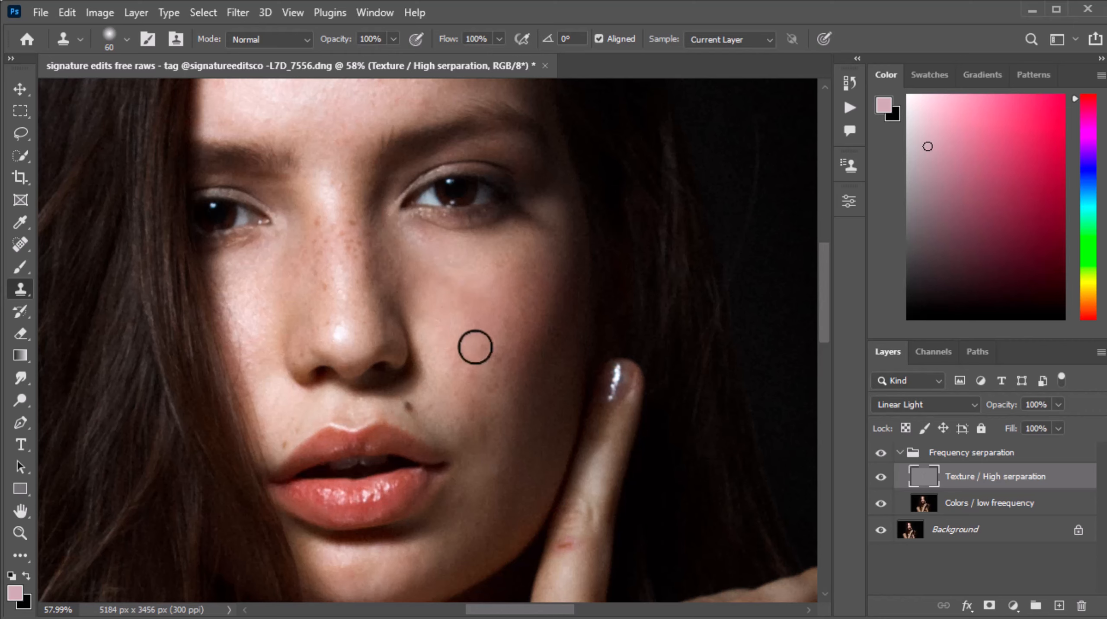
{"action": "left_click", "coordinate": [476, 347]}
{"action": "left_click", "coordinate": [462, 384], "text": "alt"}
{"action": "left_click_drag", "start_coordinate": [460, 359], "coordinate": [453, 351]}
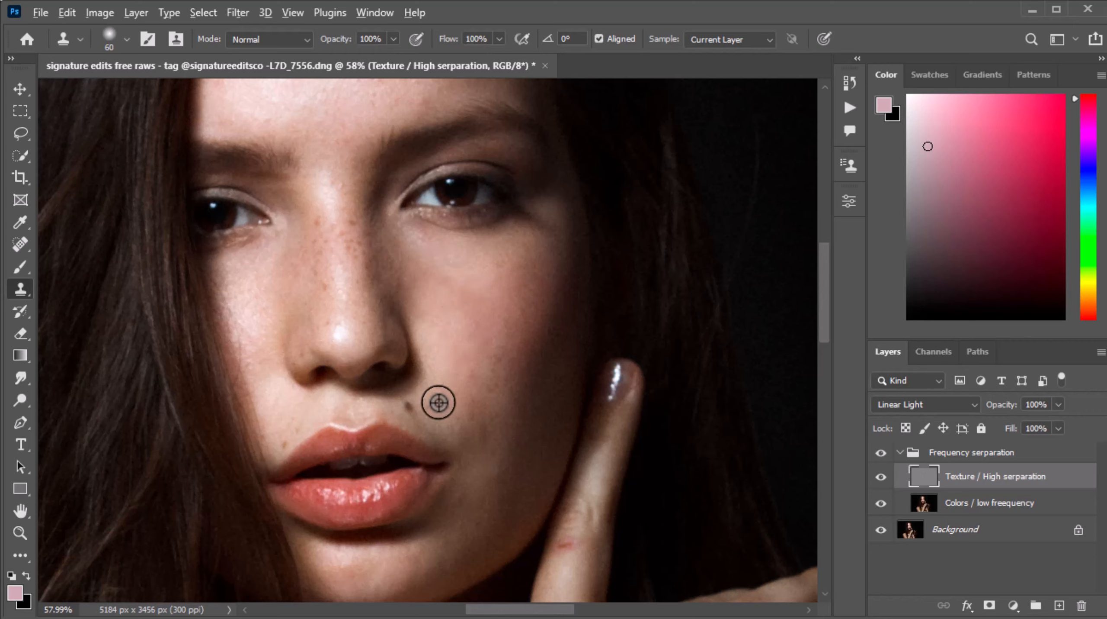
- Clone clean skin texture over the remaining spots on the lower cheek, down toward the corner of the mouth
{"action": "left_click", "coordinate": [459, 330], "text": "alt"}
{"action": "left_click", "coordinate": [477, 363]}
{"action": "left_click", "coordinate": [498, 330], "text": "alt"}
{"action": "mouse_move", "coordinate": [498, 371]}
{"action": "left_mouse_down"}
{"action": "mouse_move", "coordinate": [487, 388]}
{"action": "mouse_move", "coordinate": [472, 367]}
{"action": "left_mouse_up"}
{"action": "left_click", "coordinate": [500, 345]}
{"action": "left_click", "coordinate": [480, 307], "text": "alt"}
{"action": "left_click", "coordinate": [495, 362]}
{"action": "left_click", "coordinate": [462, 359], "text": "alt"}
{"action": "left_click", "coordinate": [493, 359]}
{"action": "left_click", "coordinate": [469, 363], "text": "alt"}
{"action": "left_click", "coordinate": [488, 431]}
{"action": "left_click", "coordinate": [468, 436], "text": "alt"}
{"action": "left_click", "coordinate": [469, 414]}
{"action": "left_click", "coordinate": [488, 480], "text": "alt"}
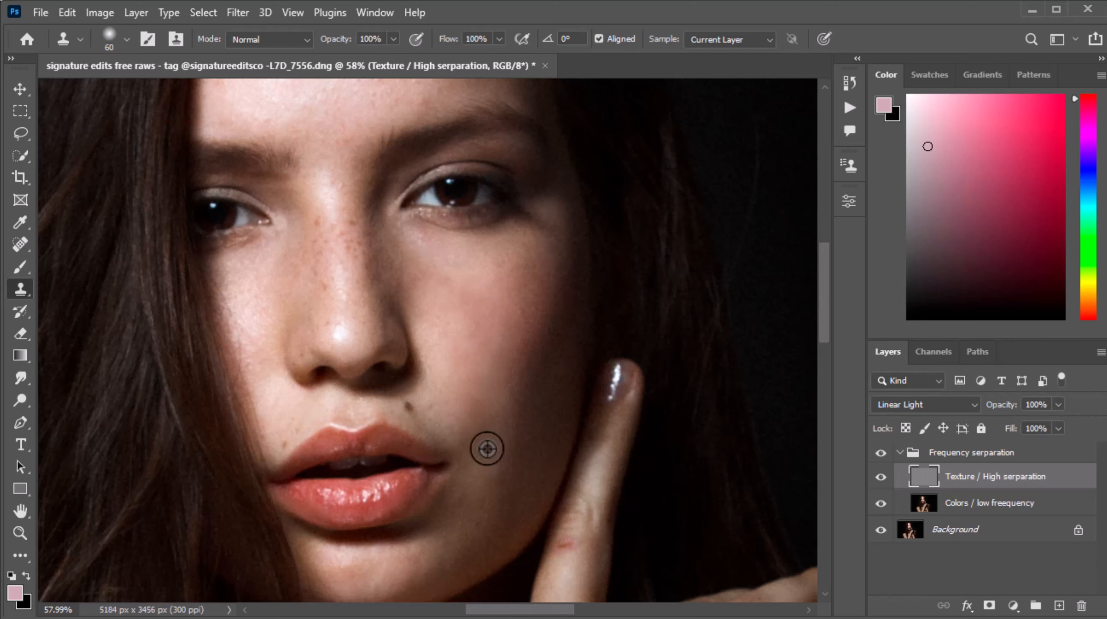
- Clone clean skin texture over the small spot above the upper lip on the hair-covered side of the face
{"action": "left_click", "coordinate": [289, 409], "text": "alt"}
{"action": "left_click", "coordinate": [285, 444]}
{"action": "left_click", "coordinate": [280, 444], "text": "alt"}
{"action": "left_click", "coordinate": [300, 431]}
{"action": "left_click", "coordinate": [277, 446], "text": "alt"}
{"action": "left_click", "coordinate": [294, 421], "text": "alt"}
{"action": "left_click", "coordinate": [283, 442]}
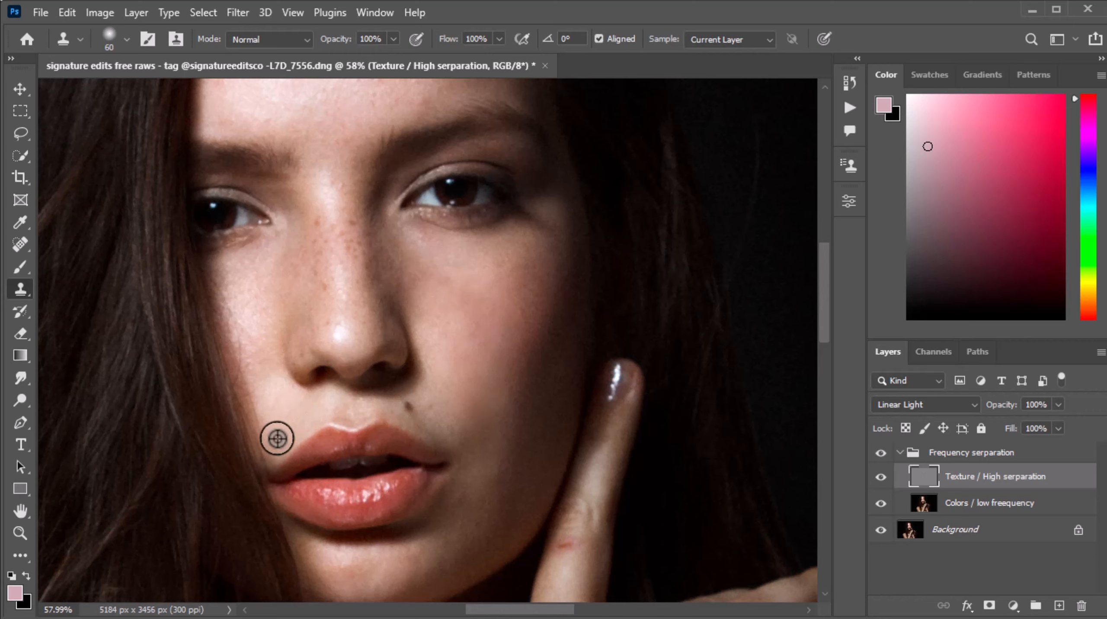
- Undo the last clone stroke and clone clean skin texture over the freckles along the bridge and side of the nose
{"action": "key", "text": "ctrl+z"}
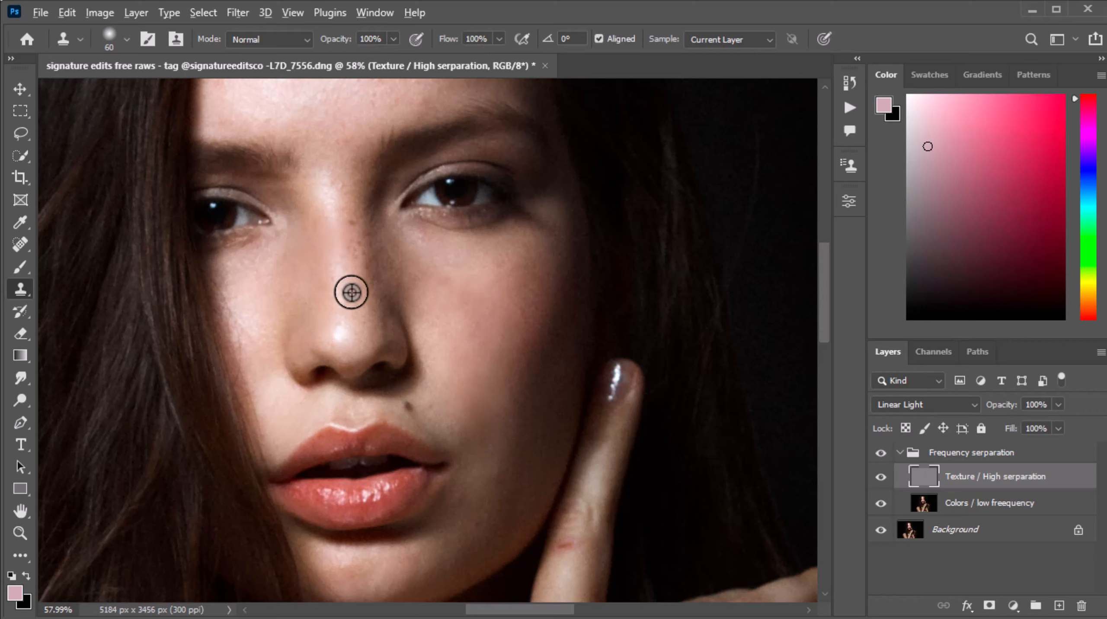
{"action": "left_click", "coordinate": [373, 305], "text": "alt"}
{"action": "mouse_move", "coordinate": [375, 265]}
{"action": "left_mouse_down"}
{"action": "mouse_move", "coordinate": [368, 285]}
{"action": "mouse_move", "coordinate": [374, 219]}
{"action": "left_mouse_up"}
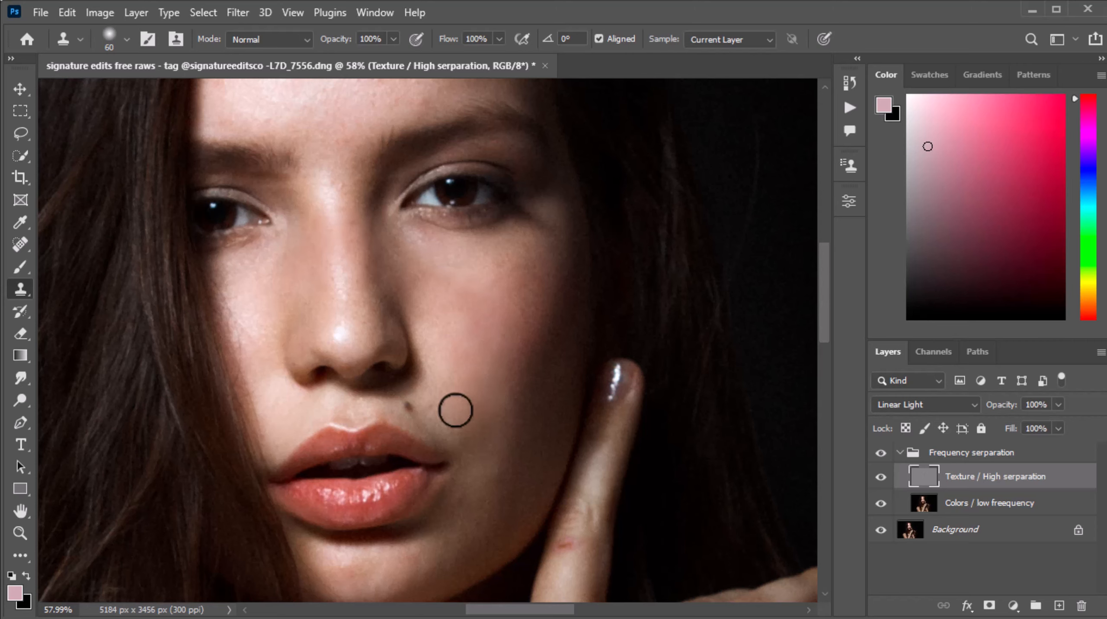
- Enlarge the Clone Stamp to size 90 and clone smooth skin over the blotchy patch on the cheek beside the nose
{"action": "key", "text": "bracketright"}
{"action": "key", "text": "bracketright"}
{"action": "key", "text": "bracketright"}
{"action": "mouse_move", "coordinate": [462, 302]}
{"action": "left_mouse_down"}
{"action": "mouse_move", "coordinate": [461, 332]}
{"action": "mouse_move", "coordinate": [471, 296]}
{"action": "mouse_move", "coordinate": [451, 284]}
{"action": "mouse_move", "coordinate": [469, 300]}
{"action": "mouse_move", "coordinate": [462, 276]}
{"action": "mouse_move", "coordinate": [495, 309]}
{"action": "mouse_move", "coordinate": [501, 279]}
{"action": "mouse_move", "coordinate": [497, 327]}
{"action": "mouse_move", "coordinate": [467, 297]}
{"action": "left_mouse_up"}
{"action": "left_click", "coordinate": [468, 295], "text": "alt"}
{"action": "left_click", "coordinate": [459, 326], "text": "alt"}
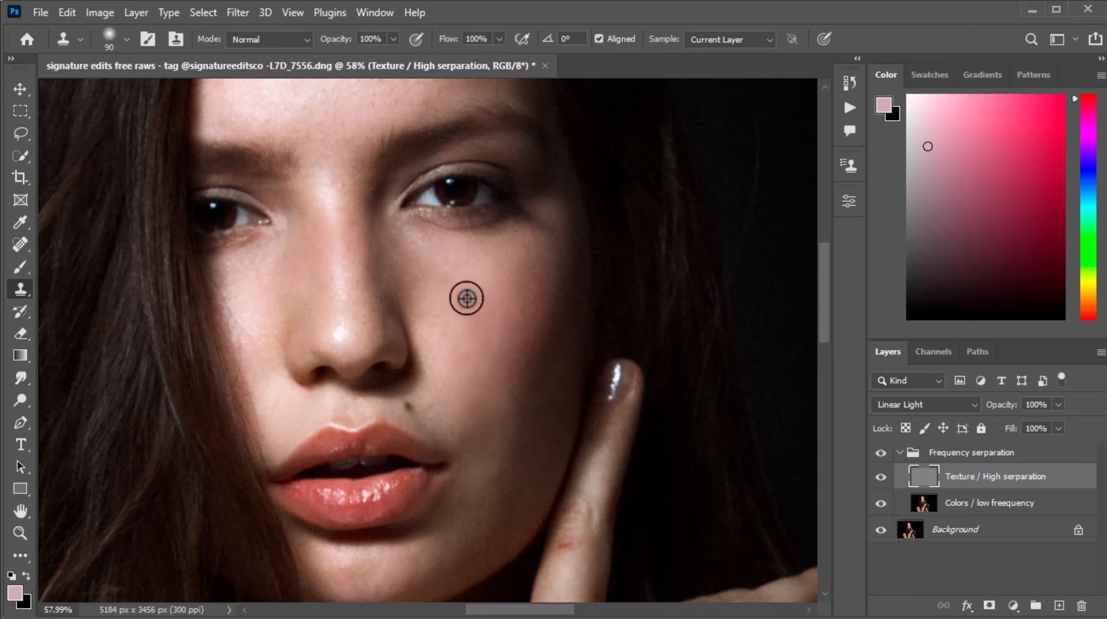
- Reduce the Clone Stamp to size 60 and clone clean skin texture over the bumps across the middle of the forehead
{"action": "scroll", "coordinate": [522, 367], "scroll_direction": "down", "scroll_amount": 3}
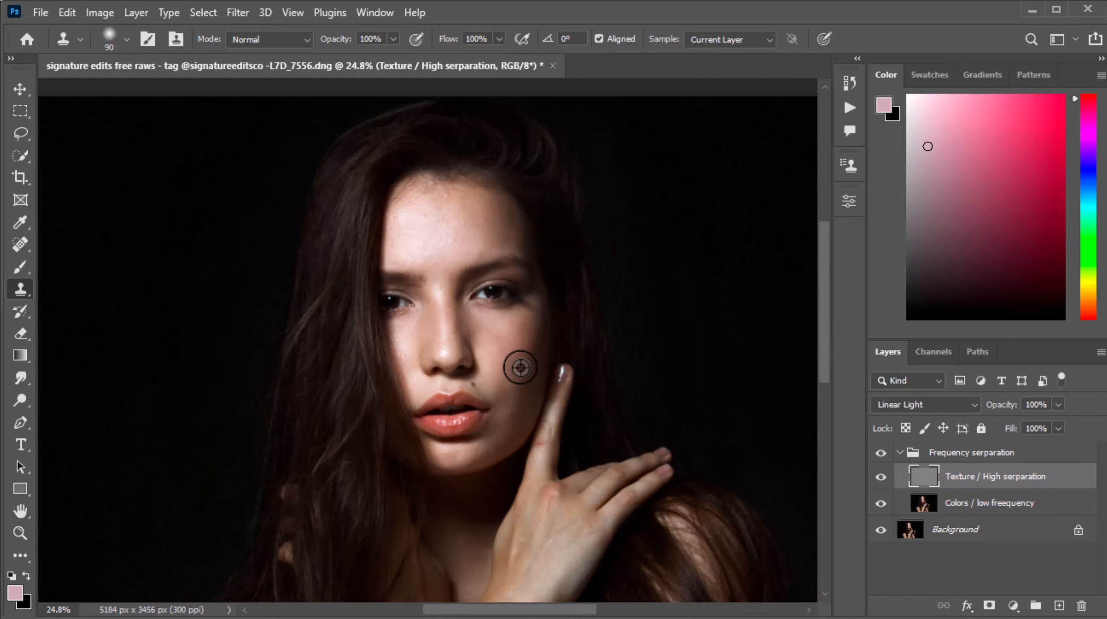
{"action": "scroll", "coordinate": [420, 191], "scroll_direction": "up", "scroll_amount": 4}
{"action": "key", "text": "bracketleft"}
{"action": "key", "text": "bracketleft"}
{"action": "key", "text": "bracketleft"}
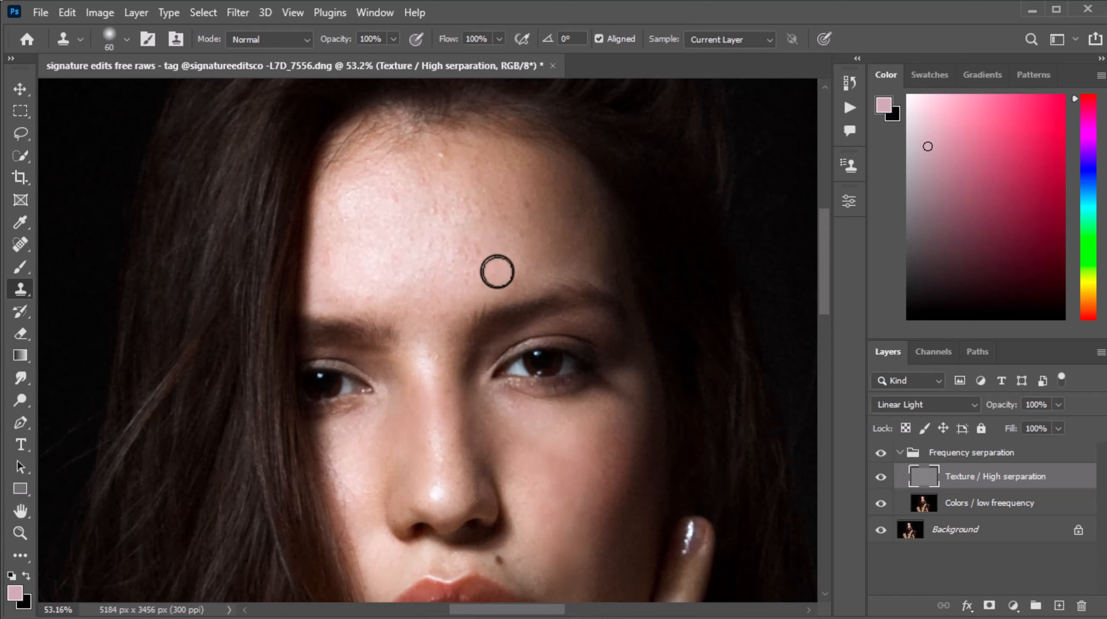
{"action": "left_click", "coordinate": [494, 249], "text": "alt"}
{"action": "mouse_move", "coordinate": [479, 253]}
{"action": "left_mouse_down"}
{"action": "mouse_move", "coordinate": [455, 281]}
{"action": "mouse_move", "coordinate": [437, 208]}
{"action": "left_mouse_up"}
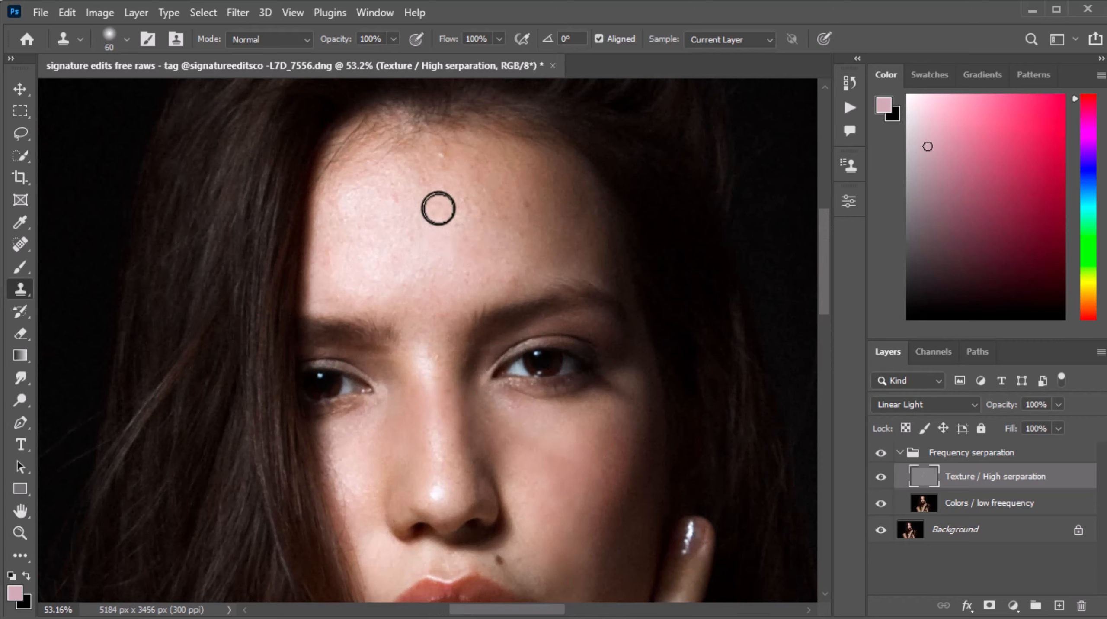
- Clone clean skin over the spot near the hairline and the remaining small marks on the forehead
{"action": "left_click", "coordinate": [454, 171], "text": "alt"}
{"action": "left_click_drag", "start_coordinate": [437, 157], "coordinate": [444, 165]}
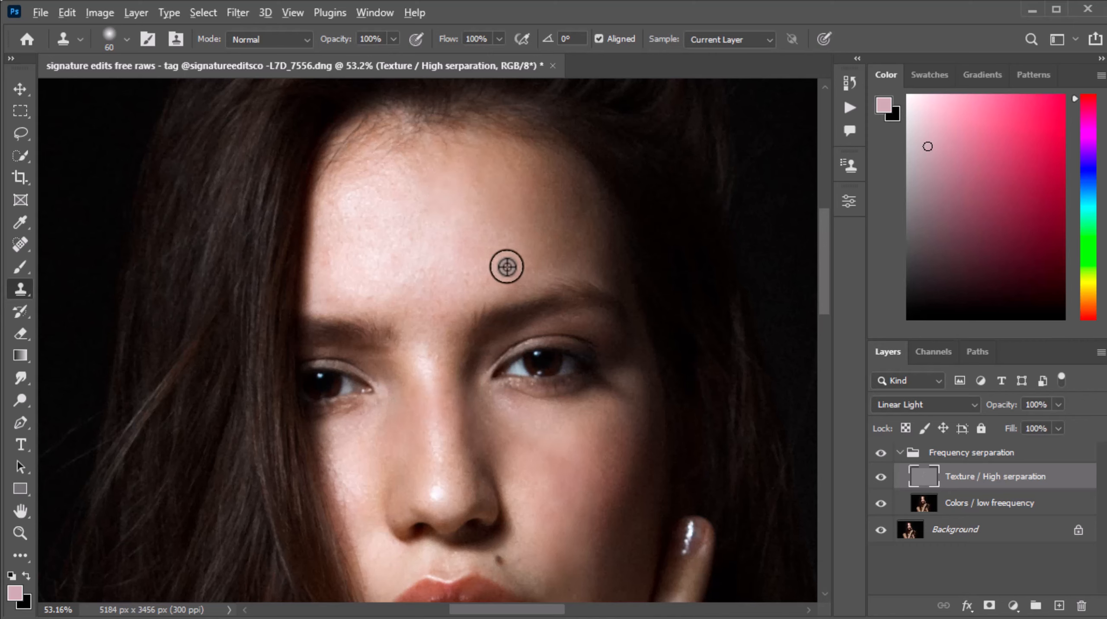
{"action": "left_click", "coordinate": [410, 288]}
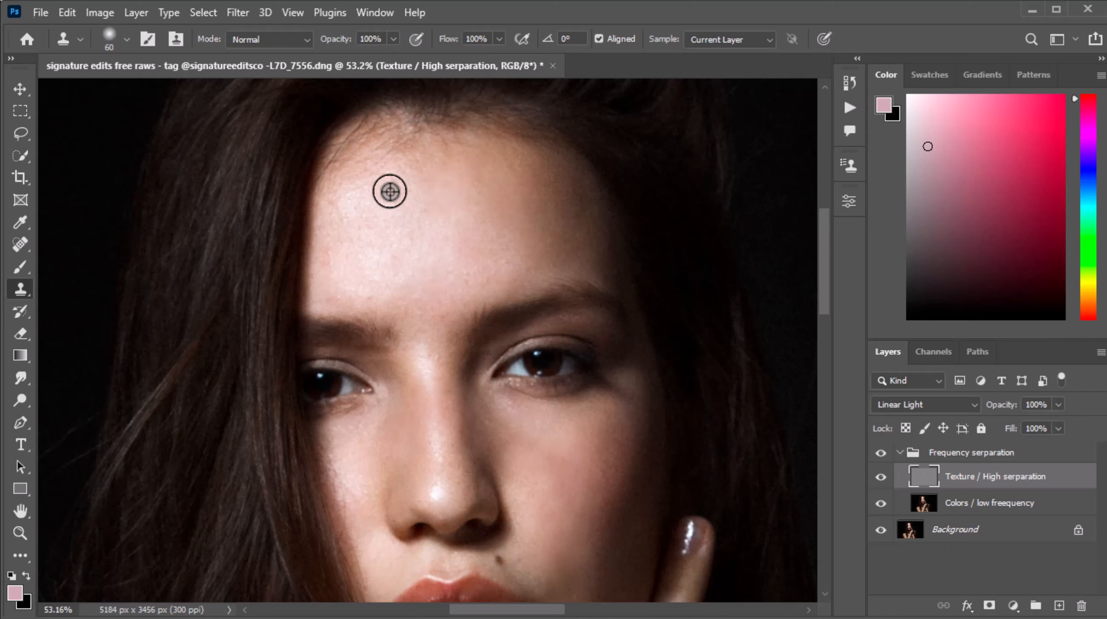
- Examine the retouched face, chin and hand up close and from a distance for remaining blemishes
{"action": "scroll", "coordinate": [383, 310], "scroll_direction": "down", "scroll_amount": 2}
{"action": "scroll", "coordinate": [382, 310], "scroll_direction": "down", "scroll_amount": 6}
{"action": "left_click_drag", "start_coordinate": [451, 365], "coordinate": [426, 304]}
{"action": "scroll", "coordinate": [426, 235], "scroll_direction": "up", "scroll_amount": 5}
{"action": "scroll", "coordinate": [437, 243], "scroll_direction": "down", "scroll_amount": 1}
{"action": "scroll", "coordinate": [498, 378], "scroll_direction": "down", "scroll_amount": 2}
{"action": "left_click_drag", "start_coordinate": [491, 435], "coordinate": [492, 409]}
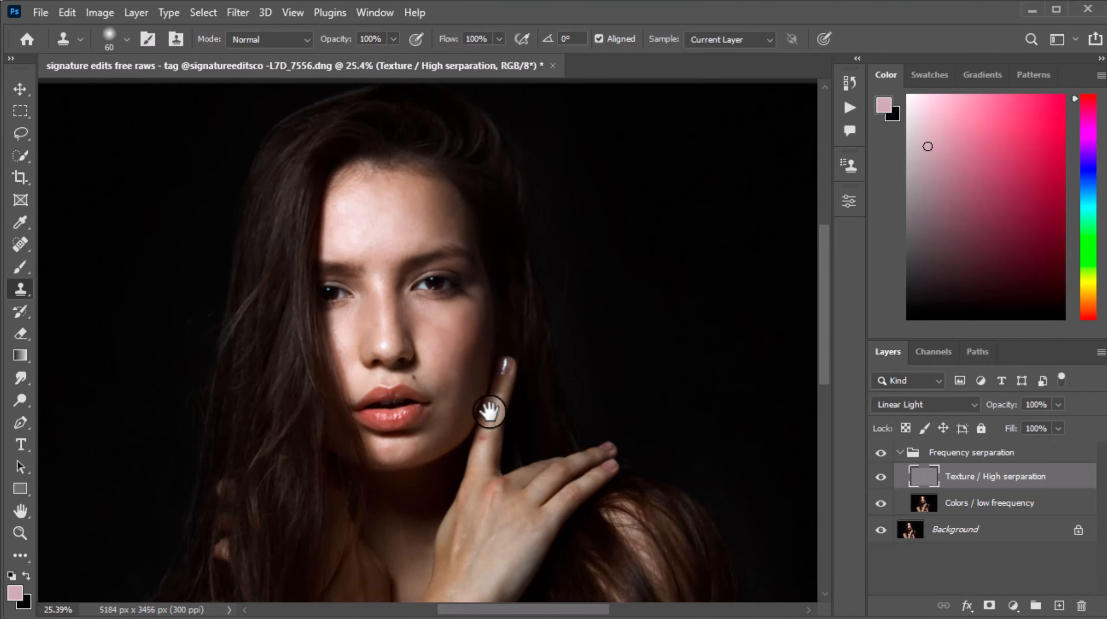
{"action": "scroll", "coordinate": [401, 490], "scroll_direction": "up", "scroll_amount": 5}
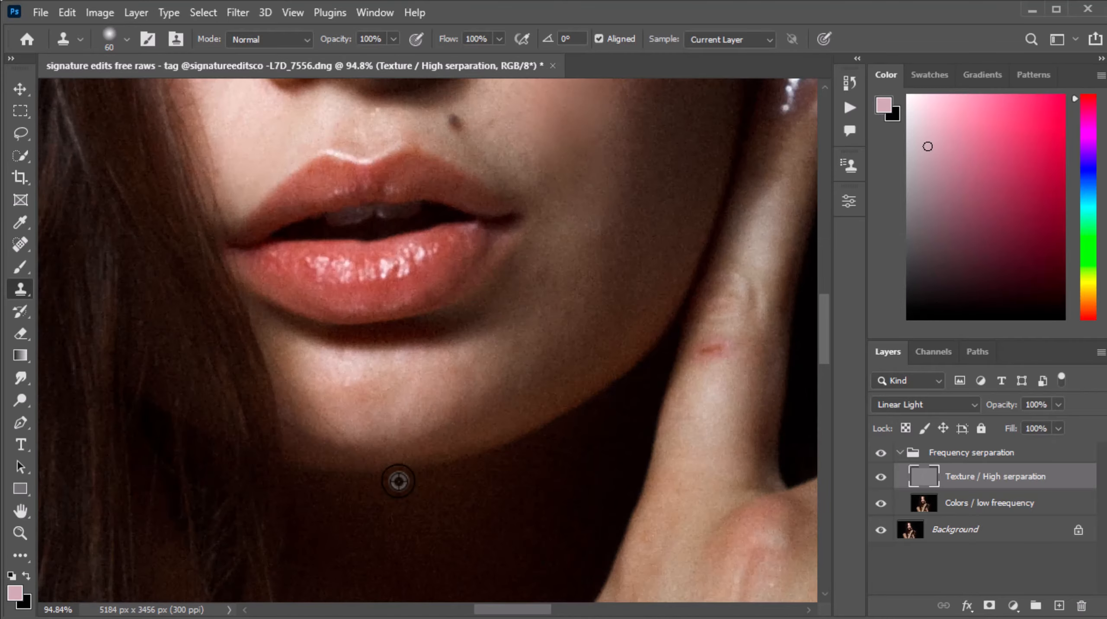
{"action": "scroll", "coordinate": [363, 383], "scroll_direction": "down", "scroll_amount": 6}
{"action": "scroll", "coordinate": [464, 356], "scroll_direction": "down", "scroll_amount": 1}
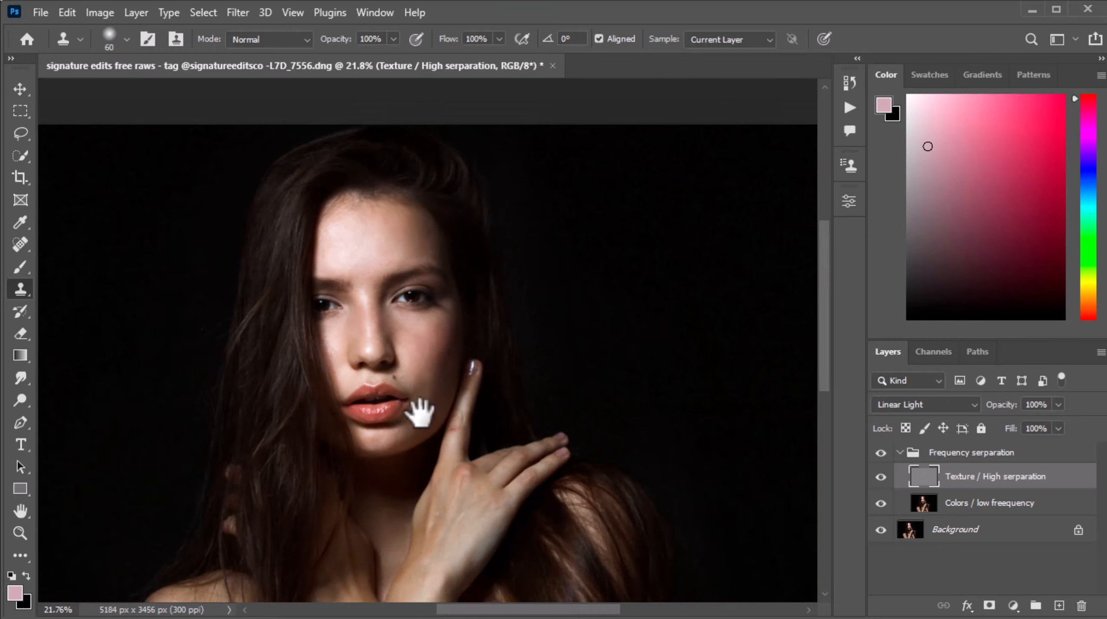
{"action": "scroll", "coordinate": [396, 421], "scroll_direction": "up", "scroll_amount": 1}
{"action": "left_click_drag", "start_coordinate": [459, 407], "coordinate": [462, 401]}
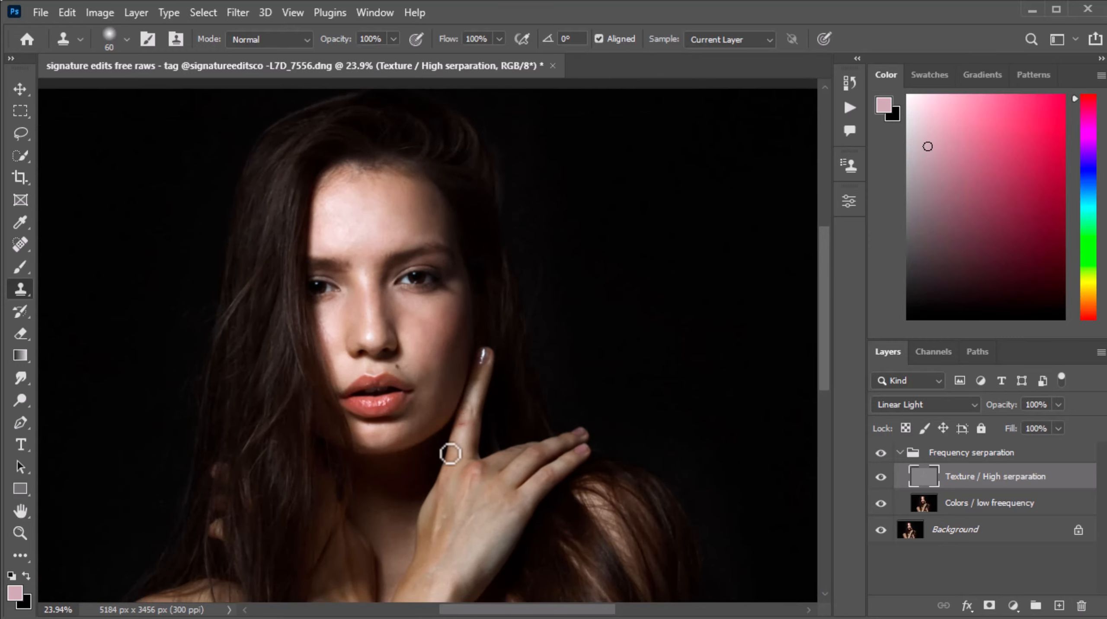
- On the Colors / low freequency layer, outline the forehead skin with the Lasso Tool using a 10 px feather
{"action": "left_click", "coordinate": [900, 452]}
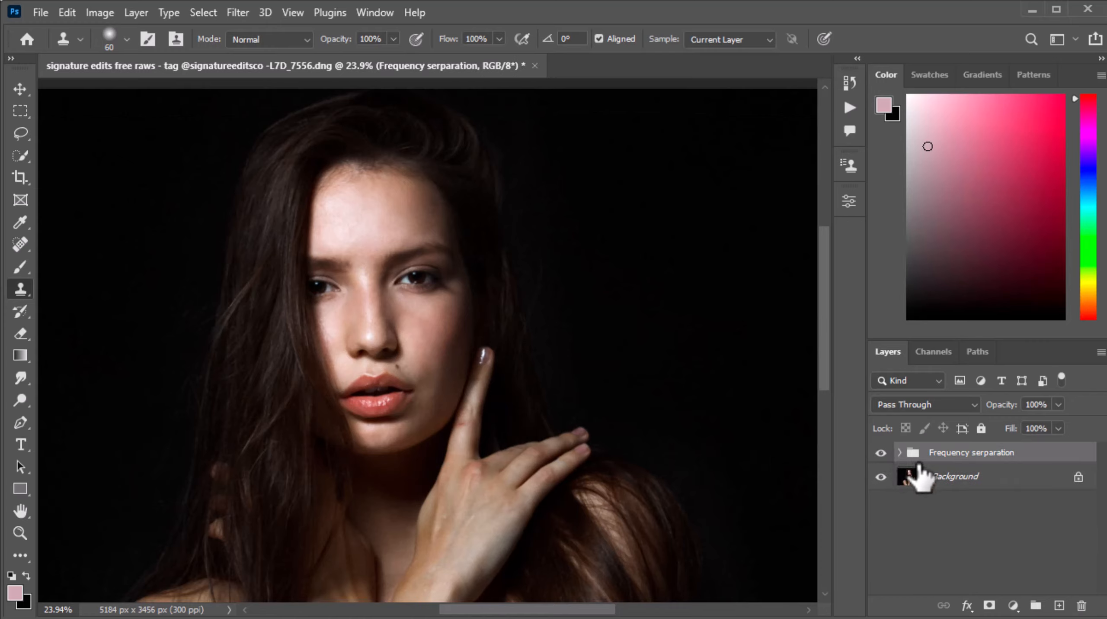
{"action": "left_click", "coordinate": [959, 503]}
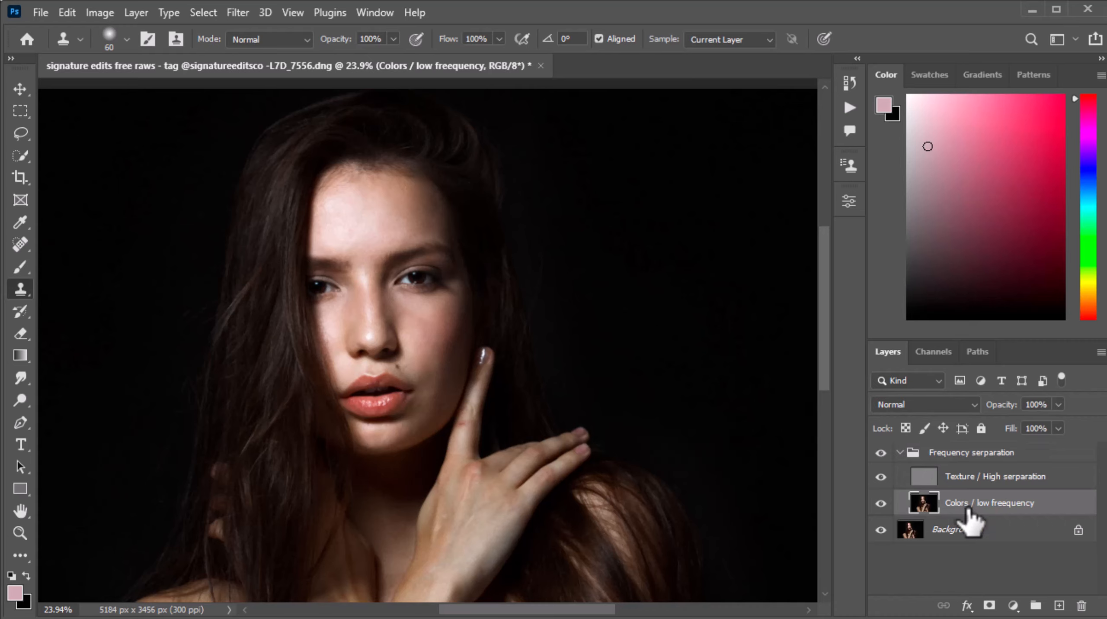
{"action": "right_click", "coordinate": [27, 140]}
{"action": "left_click", "coordinate": [95, 136]}
{"action": "right_click", "coordinate": [30, 136]}
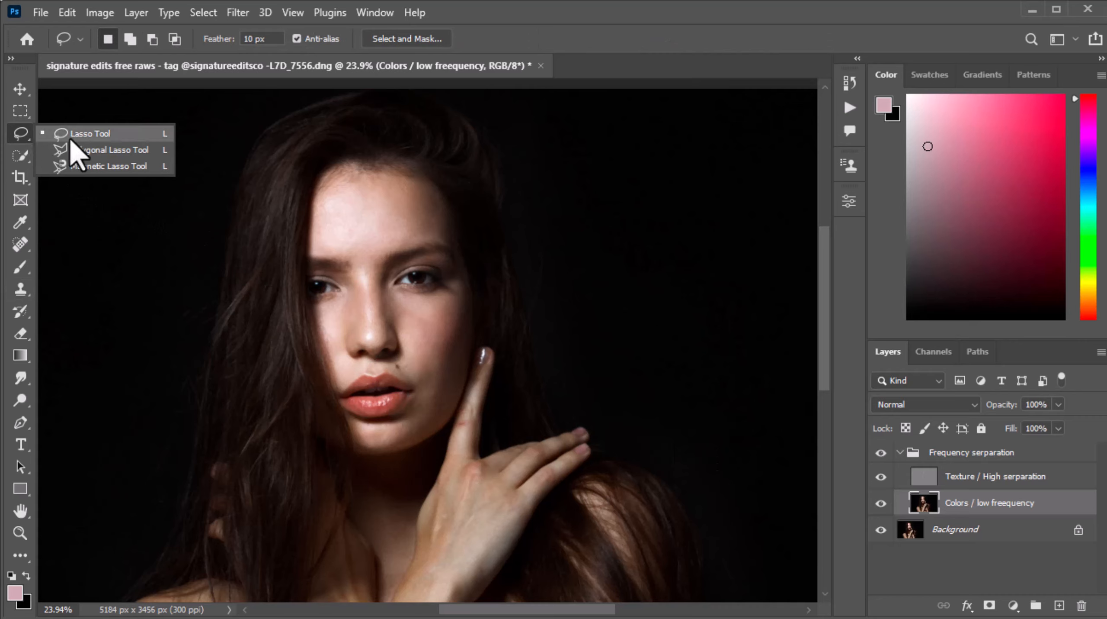
{"action": "left_click", "coordinate": [70, 137]}
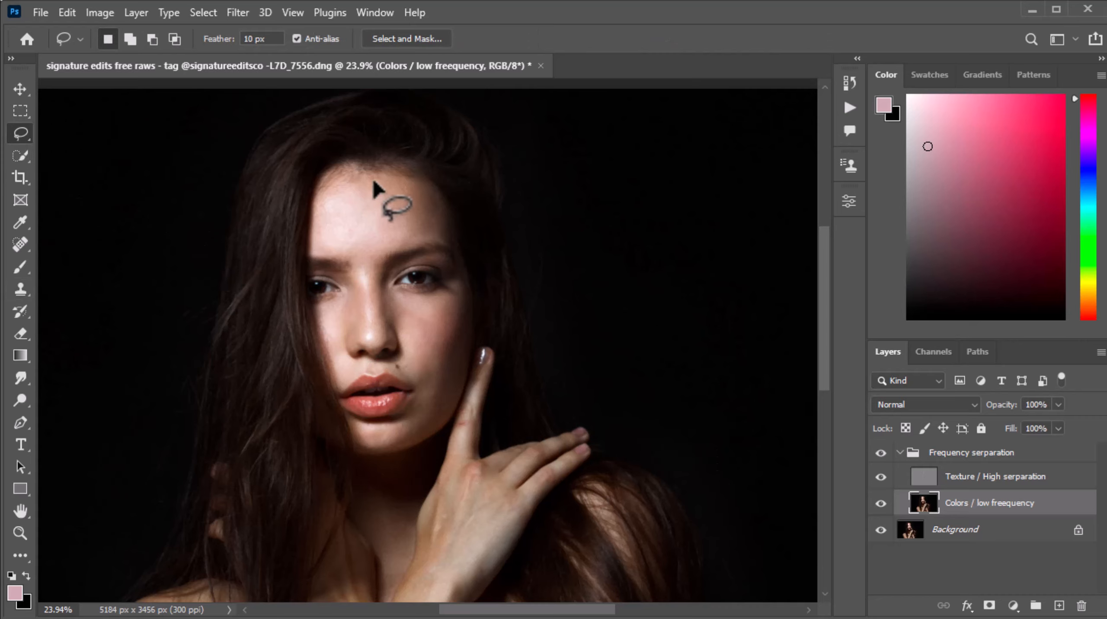
{"action": "mouse_move", "coordinate": [326, 187]}
{"action": "left_mouse_down"}
{"action": "mouse_move", "coordinate": [314, 226]}
{"action": "mouse_move", "coordinate": [426, 239]}
{"action": "mouse_move", "coordinate": [450, 217]}
{"action": "mouse_move", "coordinate": [397, 175]}
{"action": "mouse_move", "coordinate": [370, 174]}
{"action": "left_mouse_up"}
{"action": "mouse_move", "coordinate": [255, 39]}
{"action": "left_mouse_down"}
{"action": "mouse_move", "coordinate": [245, 39]}
{"action": "mouse_move", "coordinate": [271, 41]}
{"action": "left_mouse_up"}
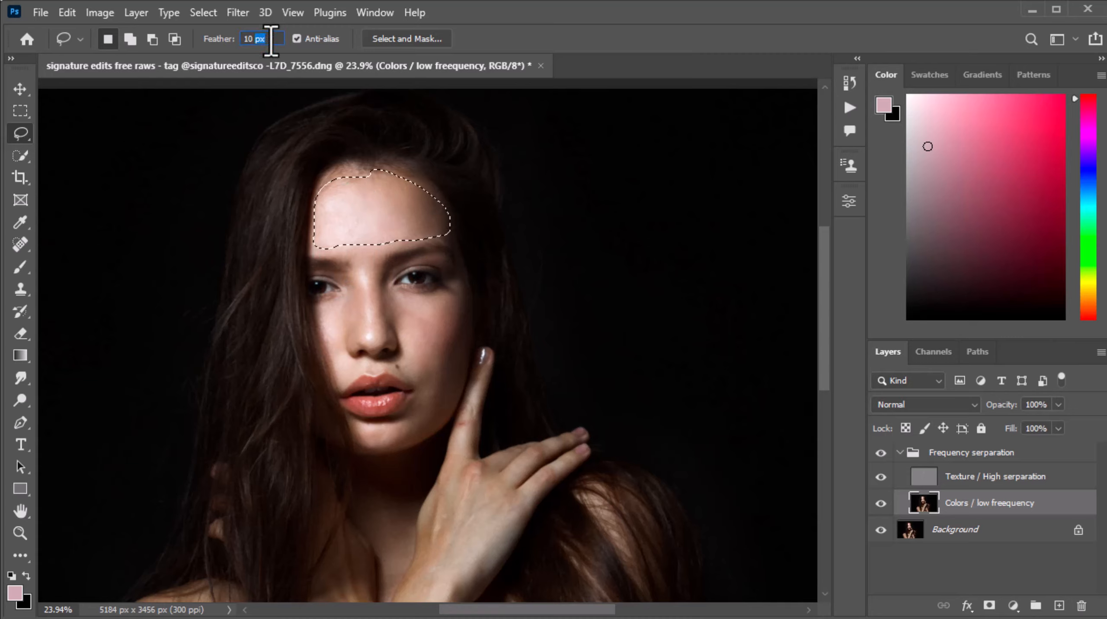
- Apply a Gaussian Blur with a 10 pixel radius to the selected forehead and clear the selection
{"action": "left_click", "coordinate": [240, 13]}
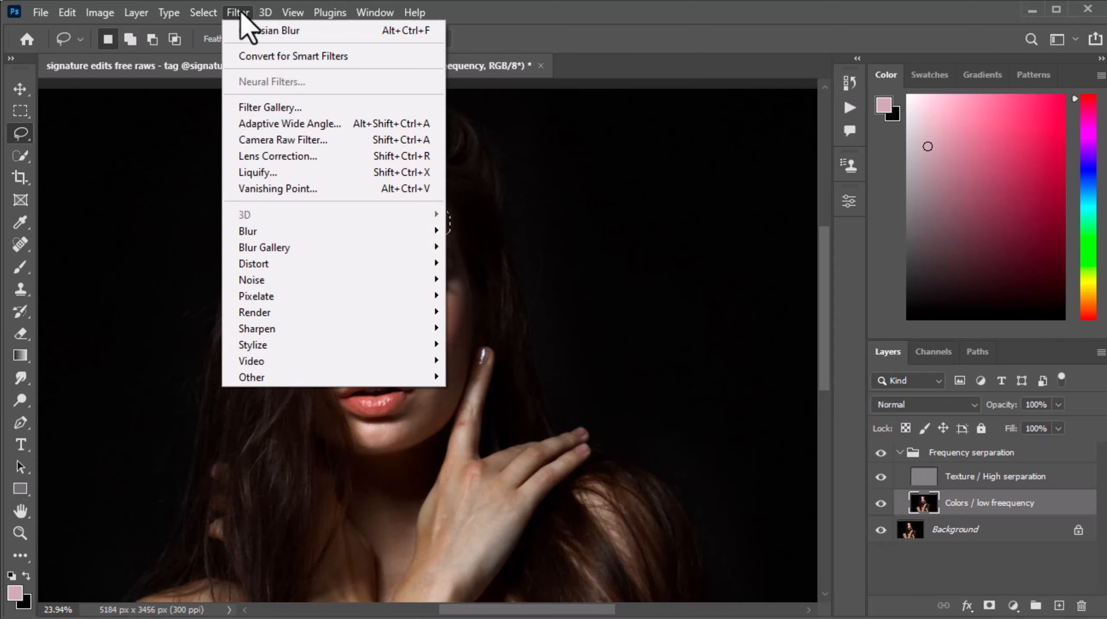
{"action": "mouse_move", "coordinate": [299, 231]}
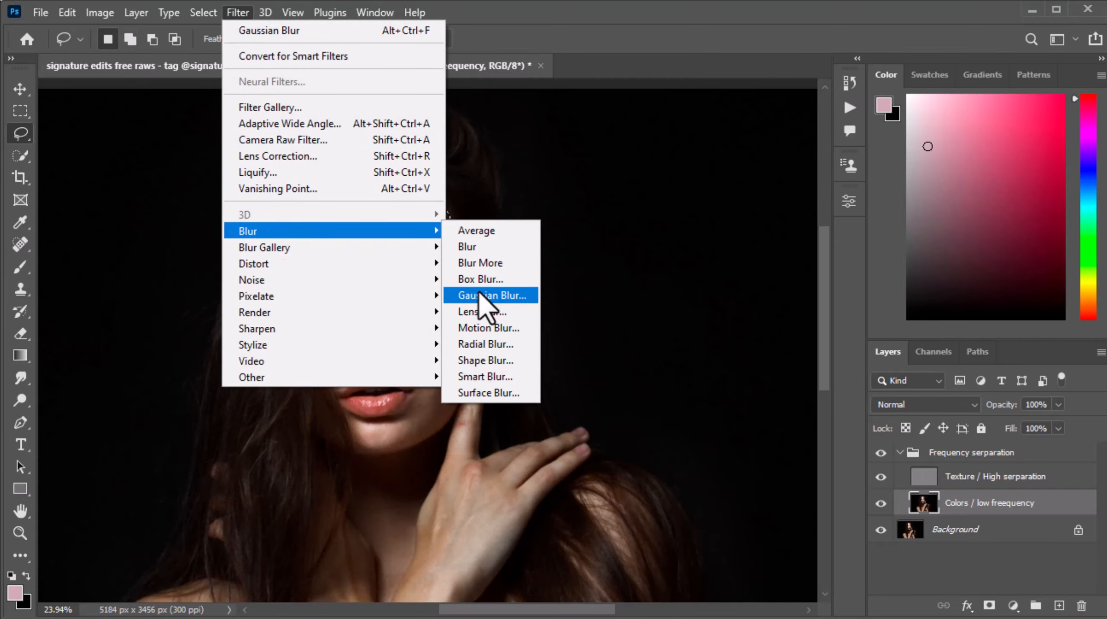
{"action": "left_click", "coordinate": [515, 294]}
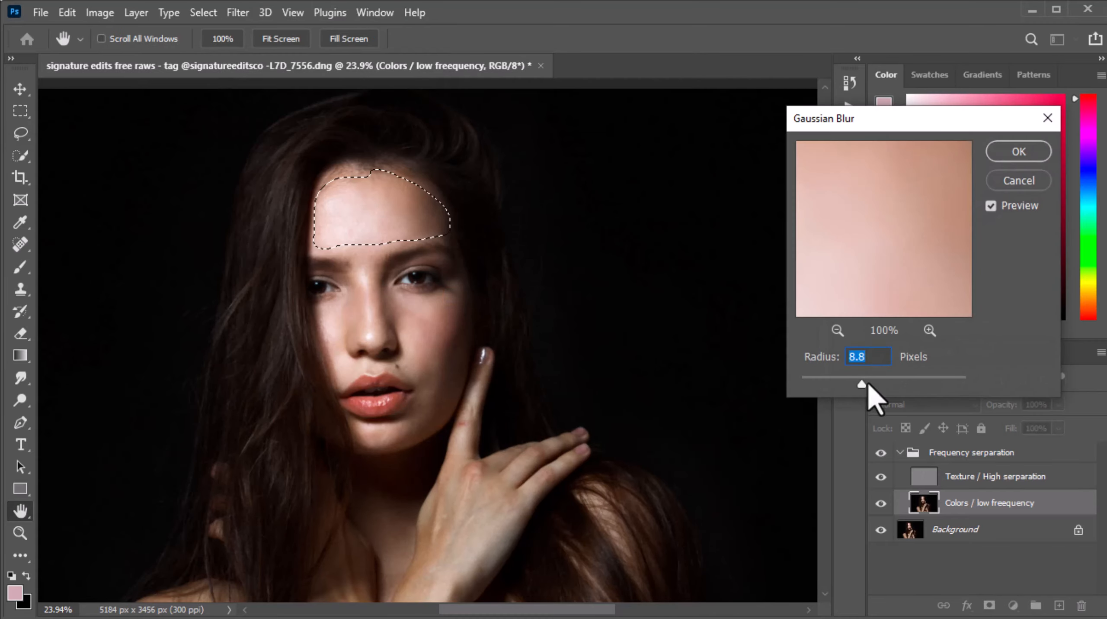
{"action": "mouse_move", "coordinate": [885, 385]}
{"action": "left_mouse_down"}
{"action": "mouse_move", "coordinate": [853, 384]}
{"action": "mouse_move", "coordinate": [868, 386]}
{"action": "left_mouse_up"}
{"action": "left_click", "coordinate": [1019, 154]}
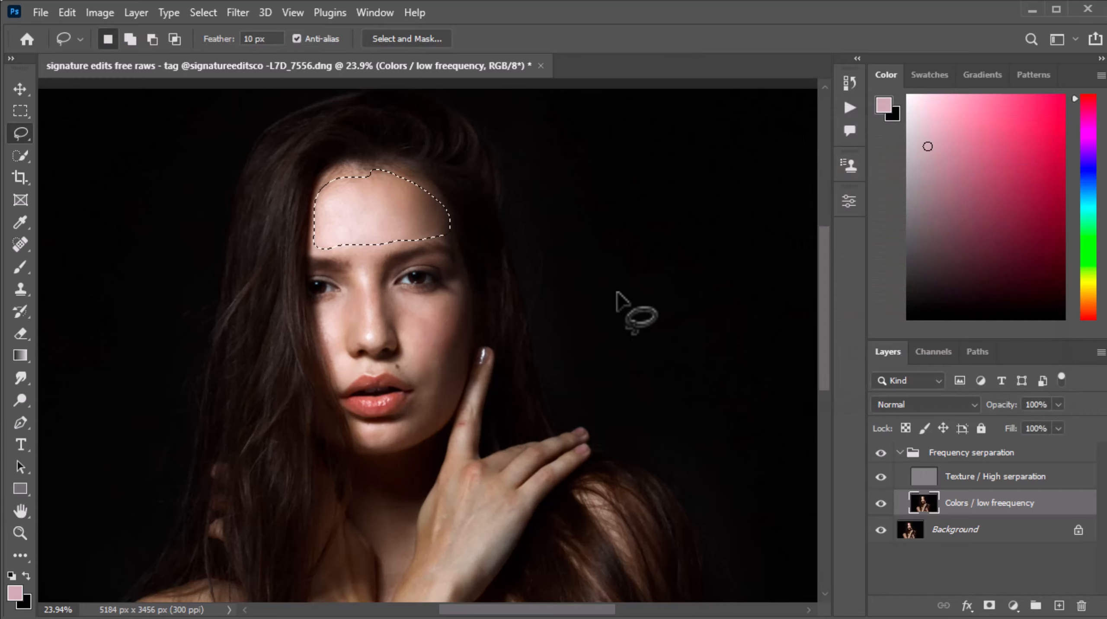
{"action": "key", "text": "ctrl+d"}
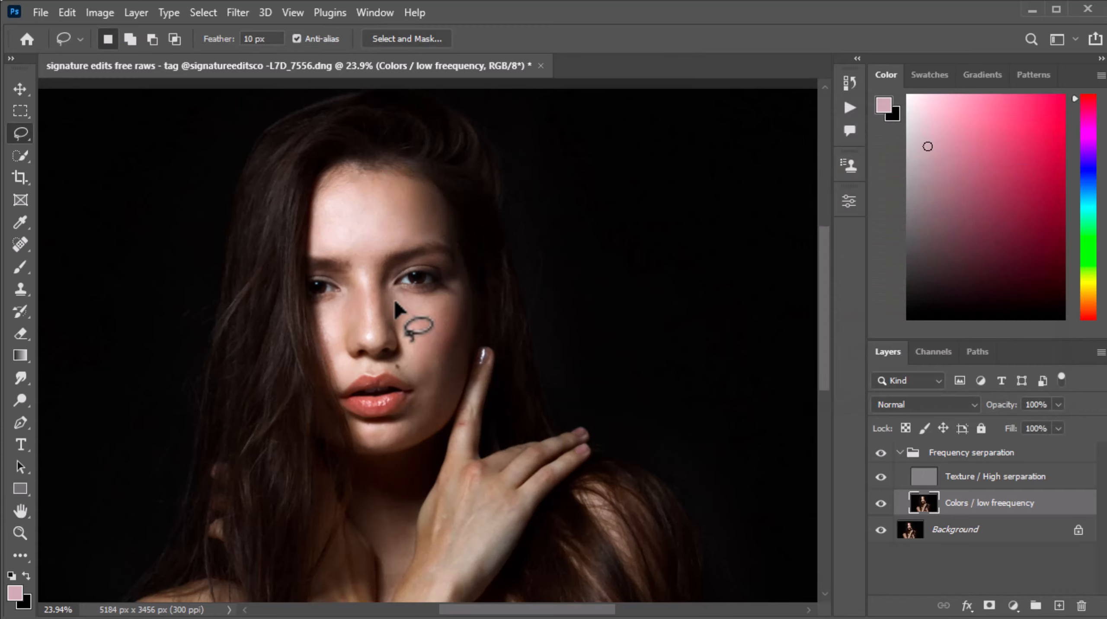
- Lasso the cheek on the hand's side from under the eye to the jaw and apply a 10 pixel Gaussian Blur
{"action": "mouse_move", "coordinate": [388, 296]}
{"action": "left_mouse_down"}
{"action": "mouse_move", "coordinate": [432, 299]}
{"action": "mouse_move", "coordinate": [459, 281]}
{"action": "mouse_move", "coordinate": [467, 352]}
{"action": "mouse_move", "coordinate": [448, 415]}
{"action": "mouse_move", "coordinate": [422, 421]}
{"action": "mouse_move", "coordinate": [419, 357]}
{"action": "left_mouse_up"}
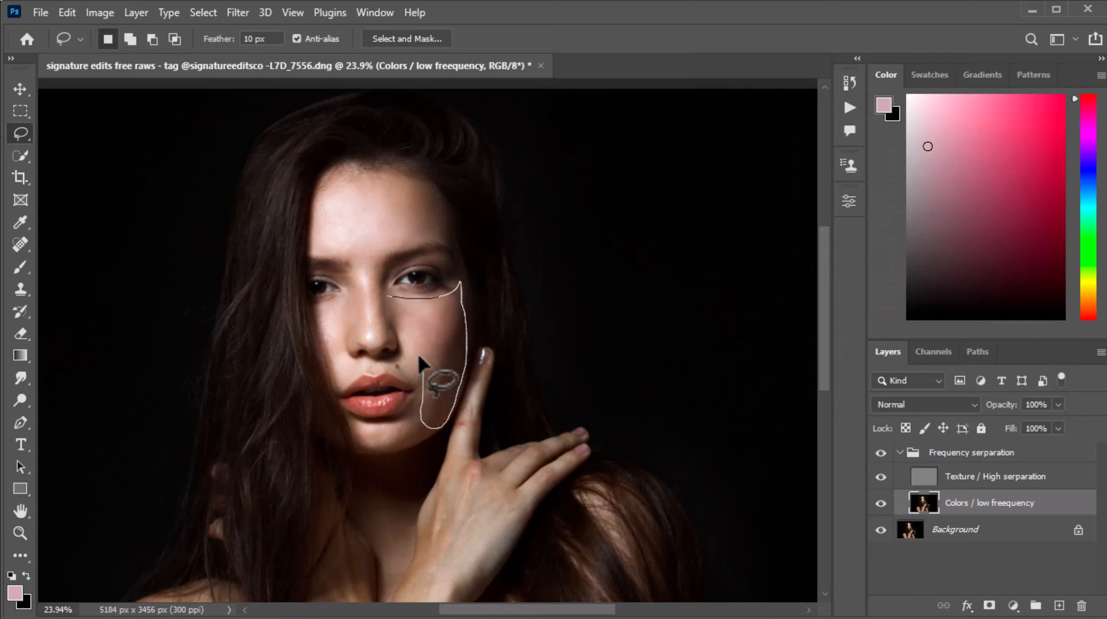
{"action": "left_click_drag", "start_coordinate": [396, 308], "coordinate": [392, 298]}
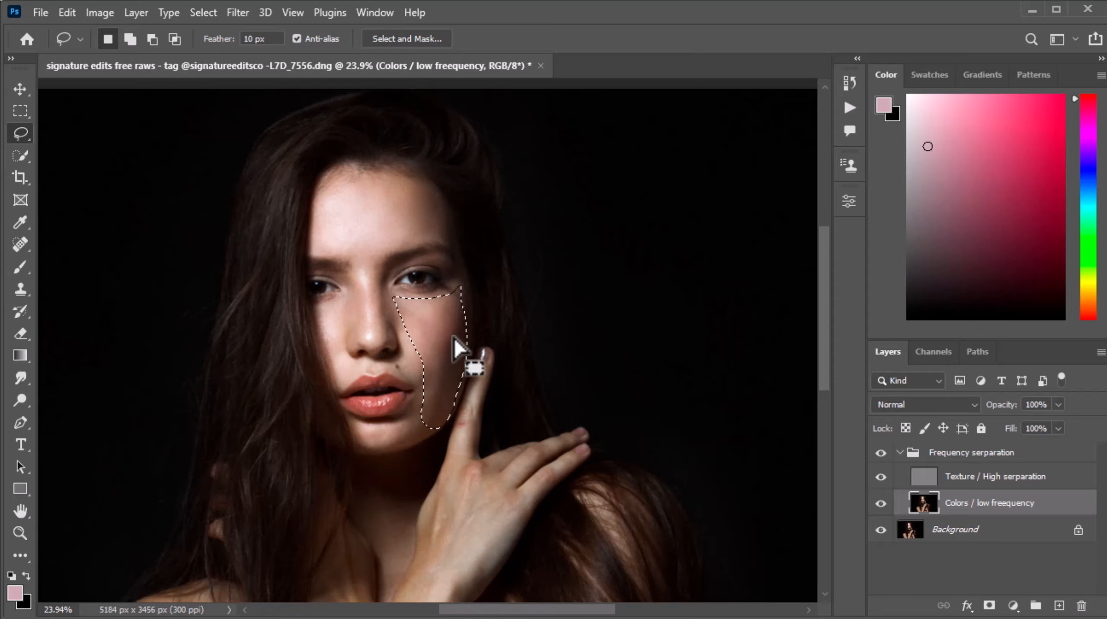
{"action": "left_click", "coordinate": [241, 12]}
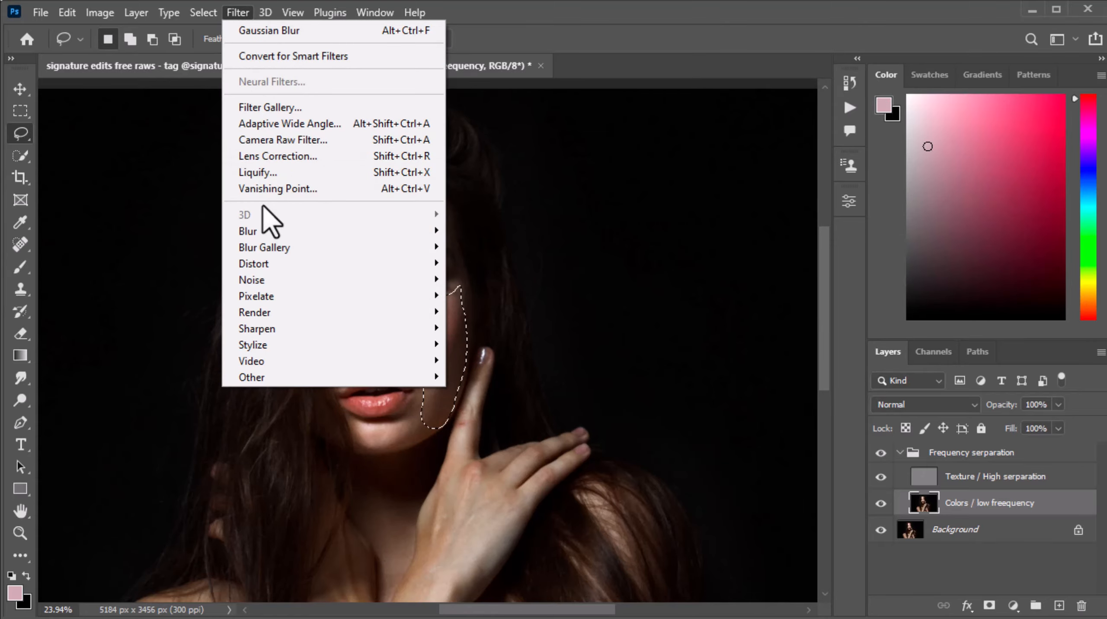
{"action": "mouse_move", "coordinate": [296, 230]}
{"action": "left_click", "coordinate": [511, 297]}
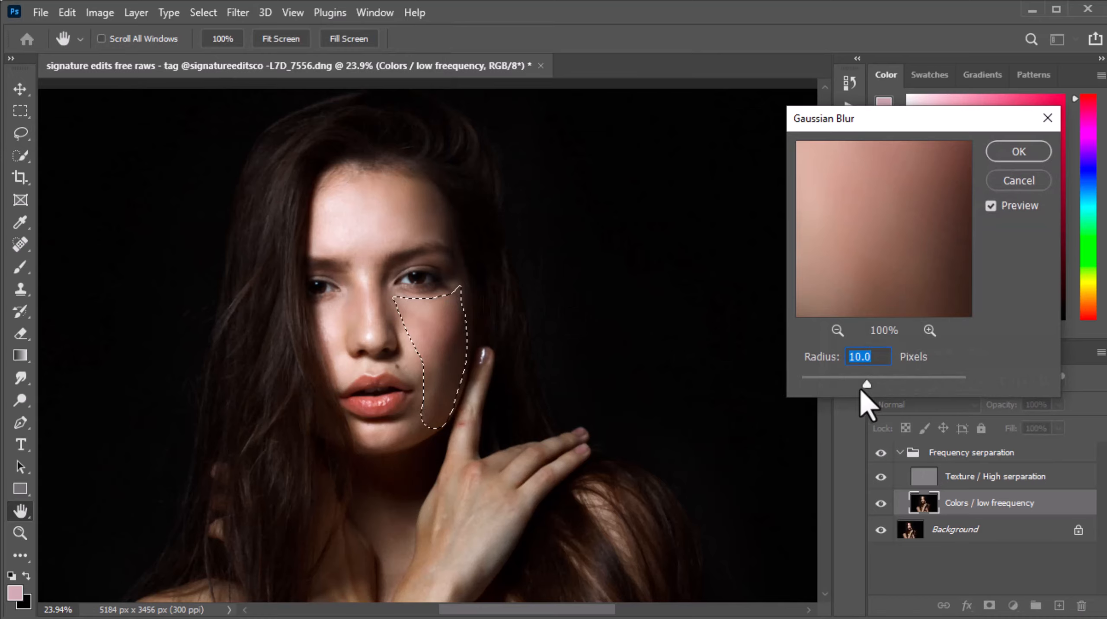
{"action": "left_click", "coordinate": [1019, 151]}
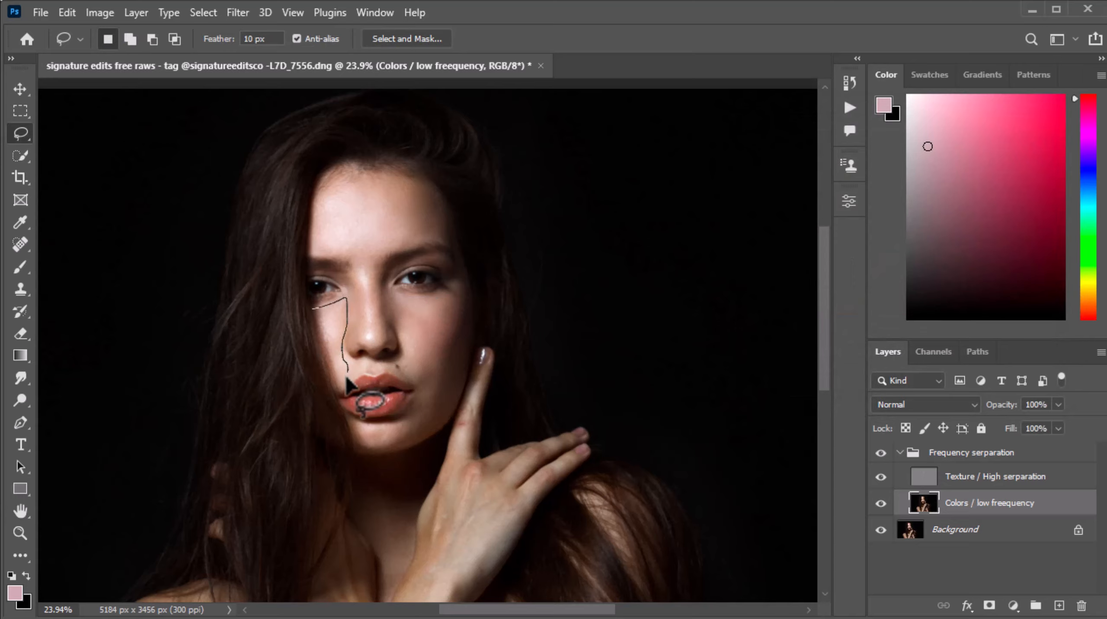
- Lasso the hair-side cheek between the eye and the mouth corner and smooth it with the same Gaussian Blur
{"action": "mouse_move", "coordinate": [347, 377]}
{"action": "left_mouse_down"}
{"action": "mouse_move", "coordinate": [336, 376]}
{"action": "mouse_move", "coordinate": [314, 309]}
{"action": "left_mouse_up"}
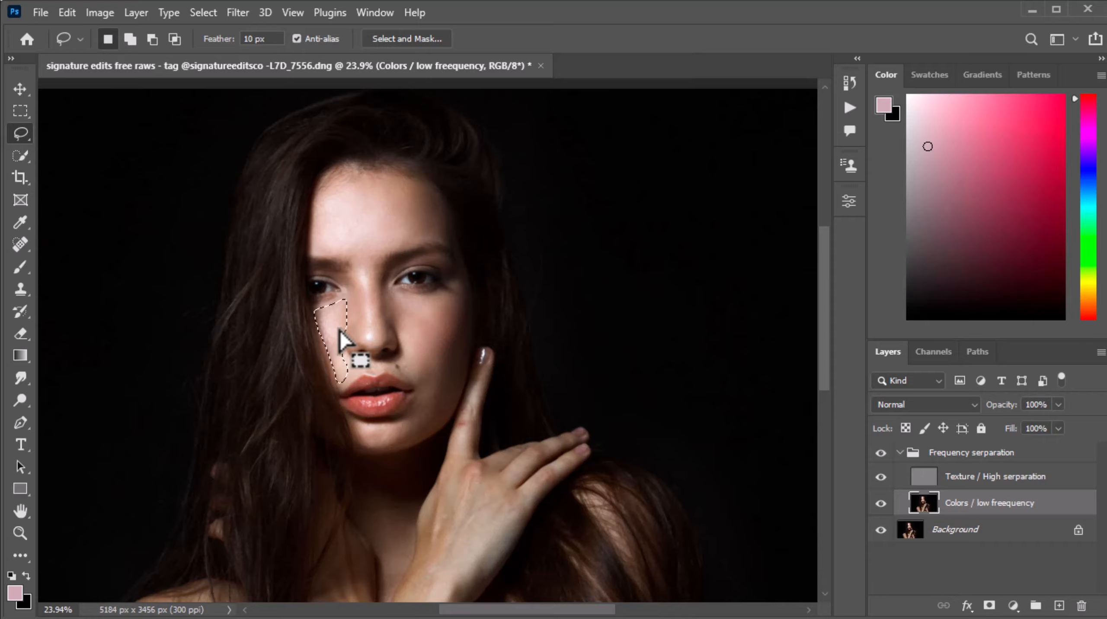
{"action": "left_click", "coordinate": [237, 12]}
{"action": "mouse_move", "coordinate": [265, 230]}
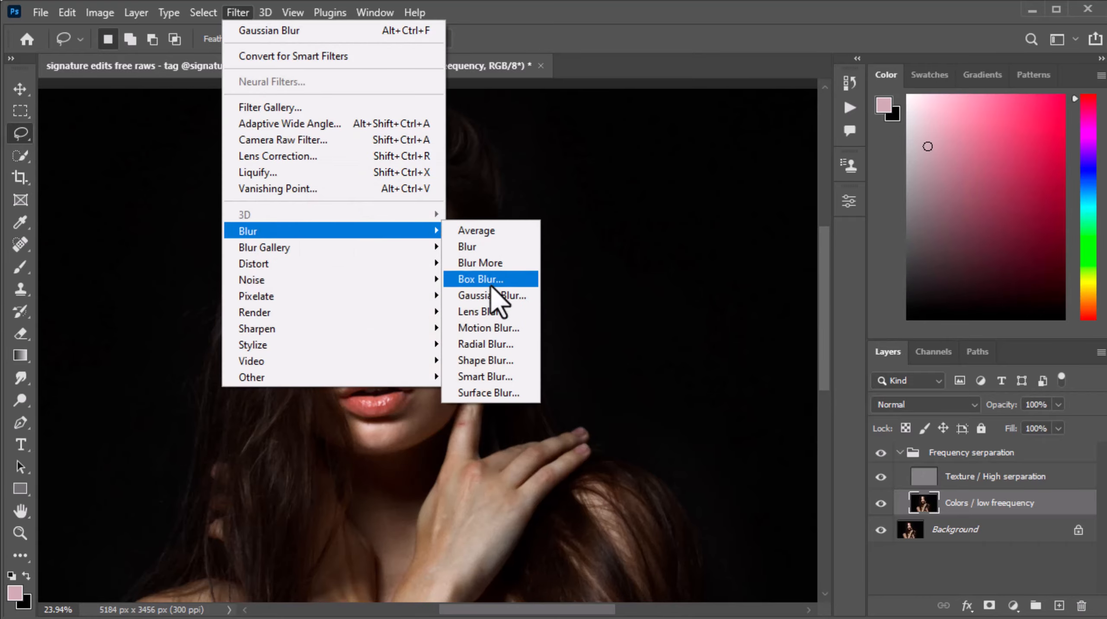
{"action": "left_click", "coordinate": [492, 295]}
{"action": "left_click", "coordinate": [1023, 153]}
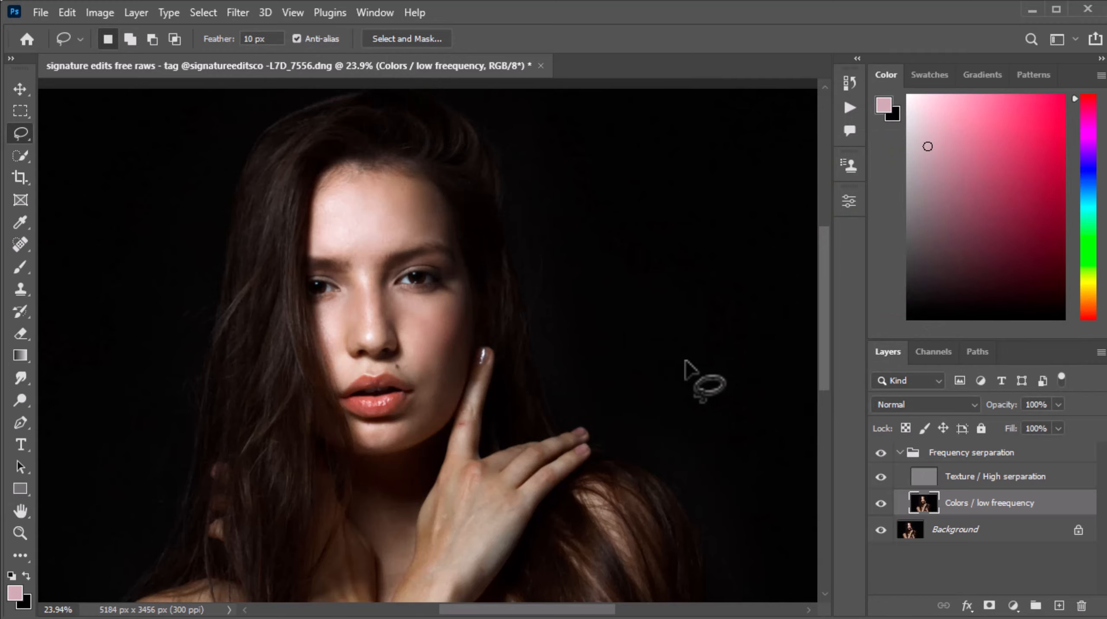
- Collapse the Frequency serparation group and add a white (ffffff) Solid Color fill layer above it
{"action": "left_click", "coordinate": [901, 452]}
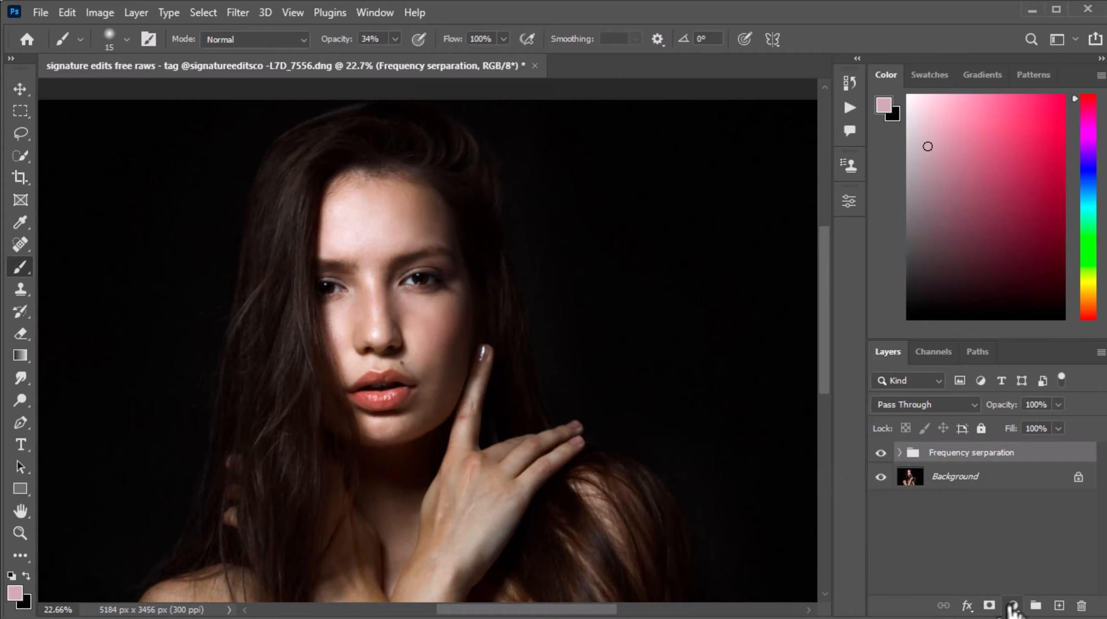
{"action": "left_click", "coordinate": [1013, 605]}
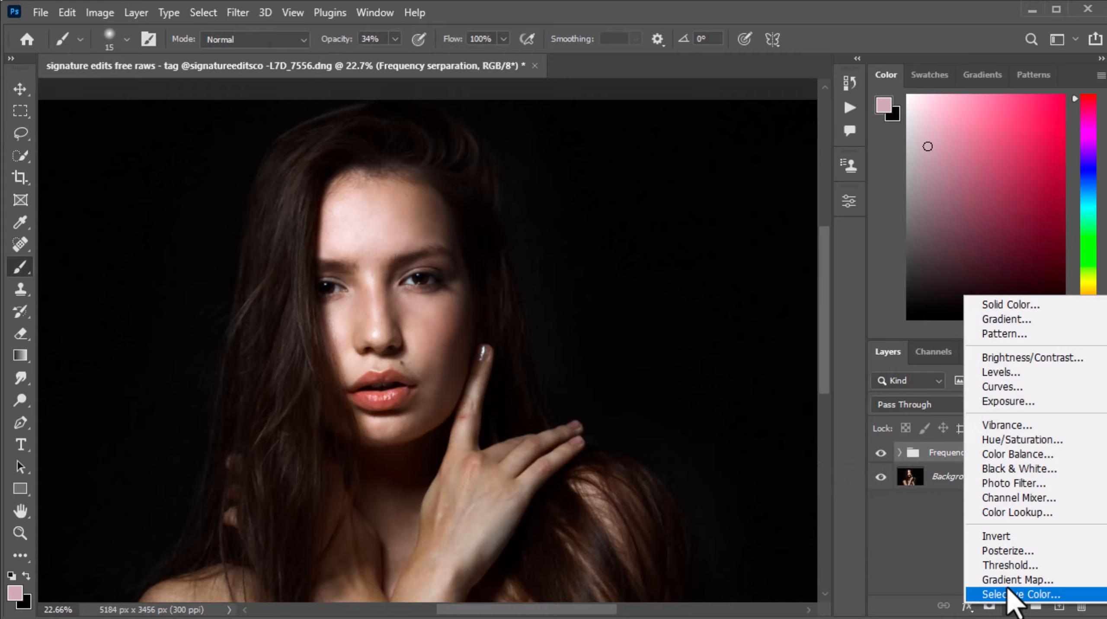
{"action": "left_click", "coordinate": [990, 308]}
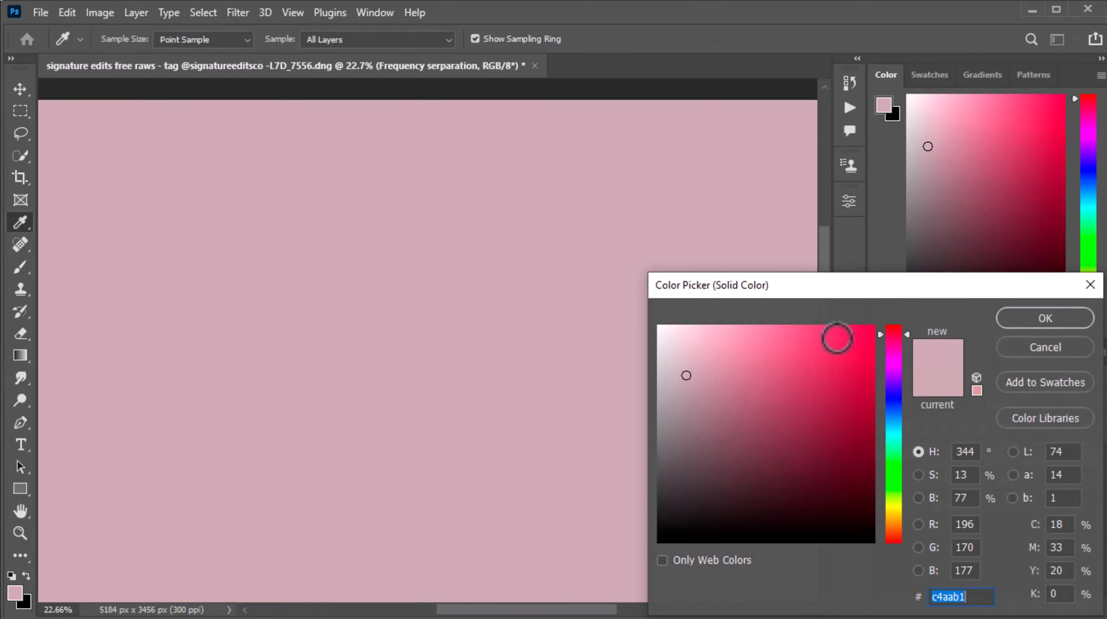
{"action": "left_click_drag", "start_coordinate": [838, 338], "coordinate": [633, 315]}
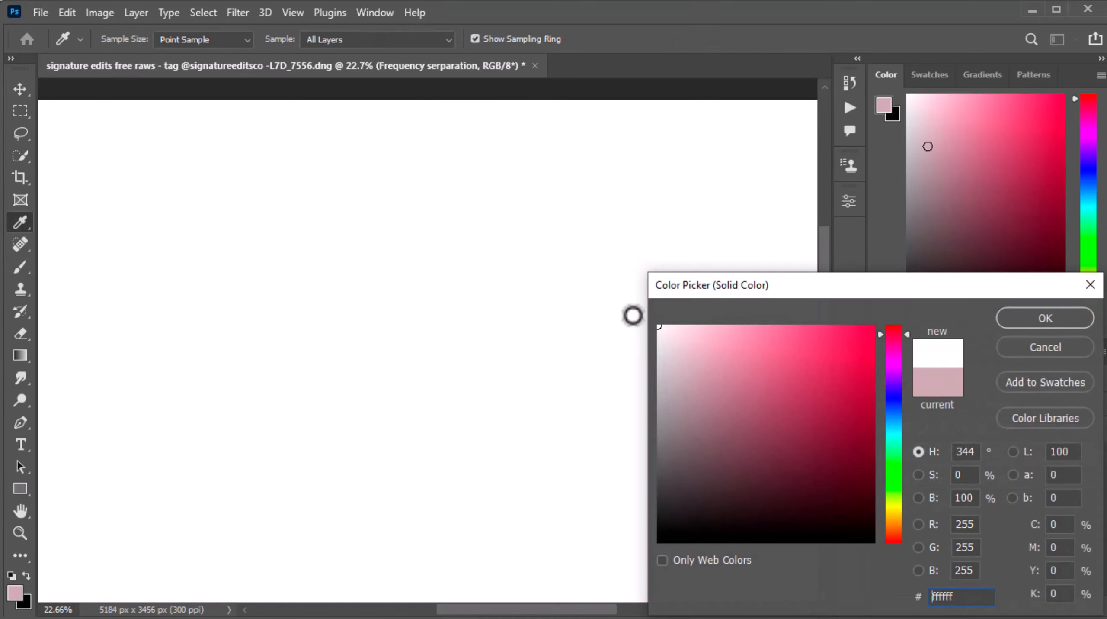
{"action": "left_click", "coordinate": [1062, 322]}
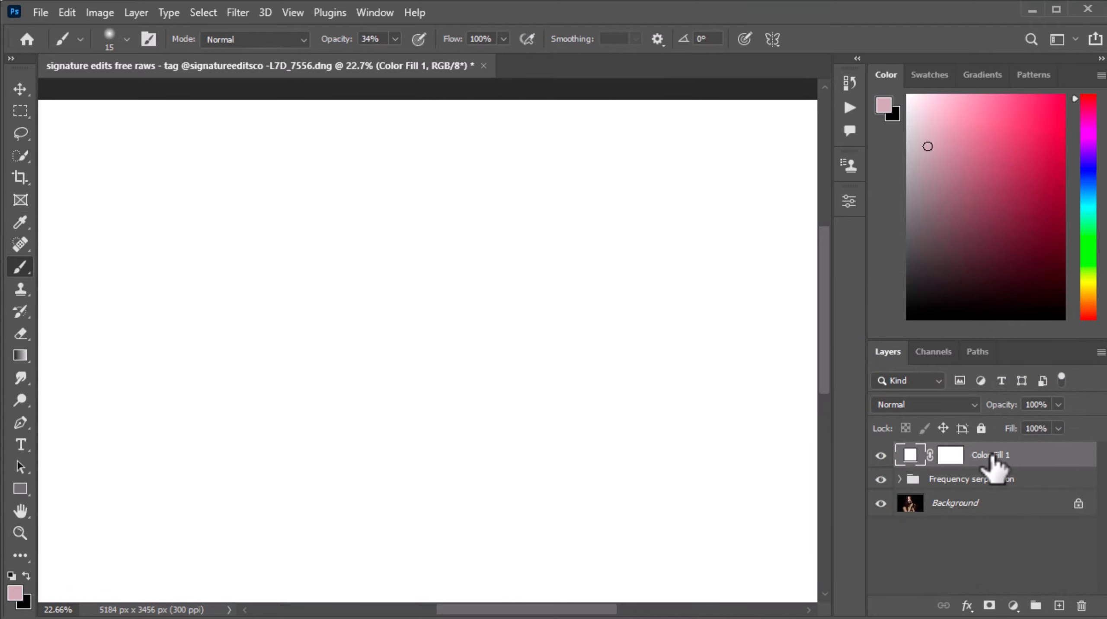
- Duplicate the white Color Fill 1 layer and add a Curves adjustment layer on top with its midtones pulled down
{"action": "key", "text": "ctrl+j"}
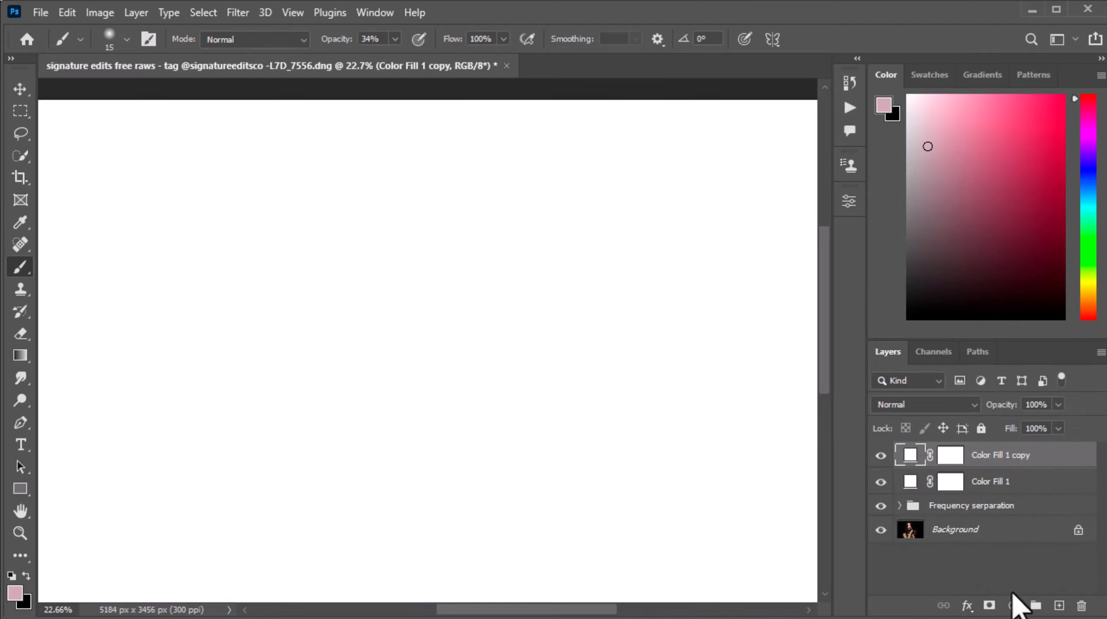
{"action": "left_click", "coordinate": [1014, 606]}
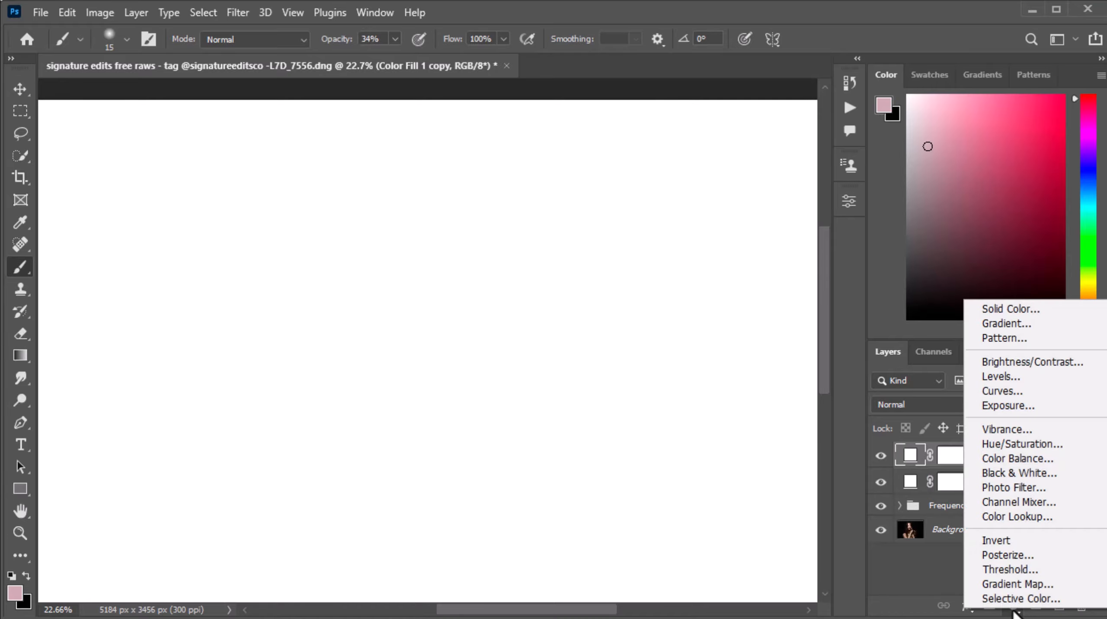
{"action": "left_click", "coordinate": [1001, 391]}
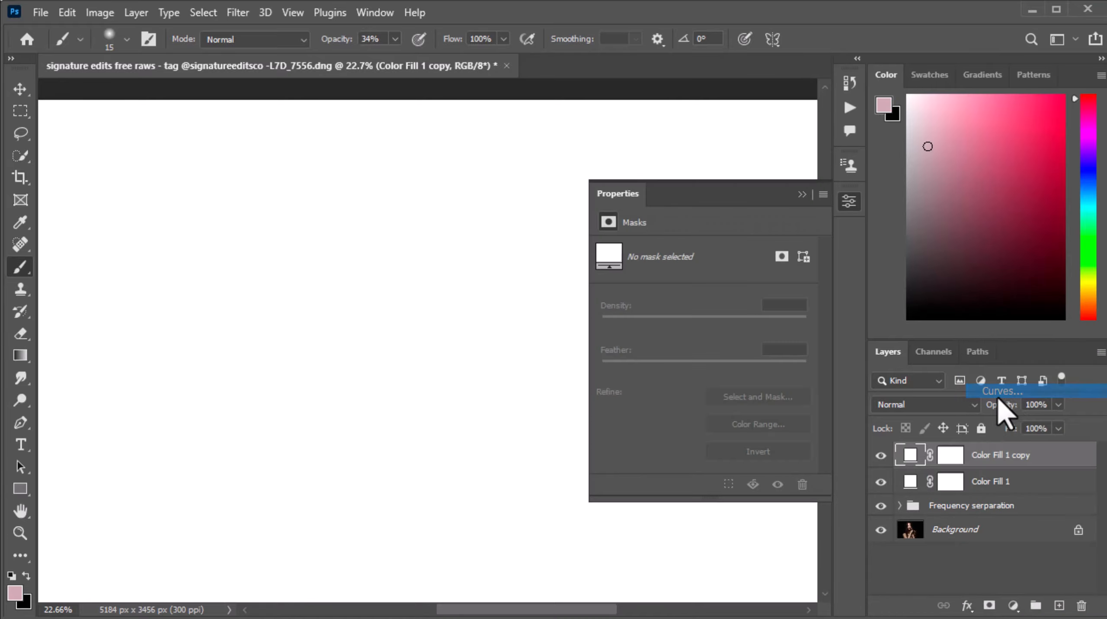
{"action": "left_click_drag", "start_coordinate": [727, 371], "coordinate": [733, 389]}
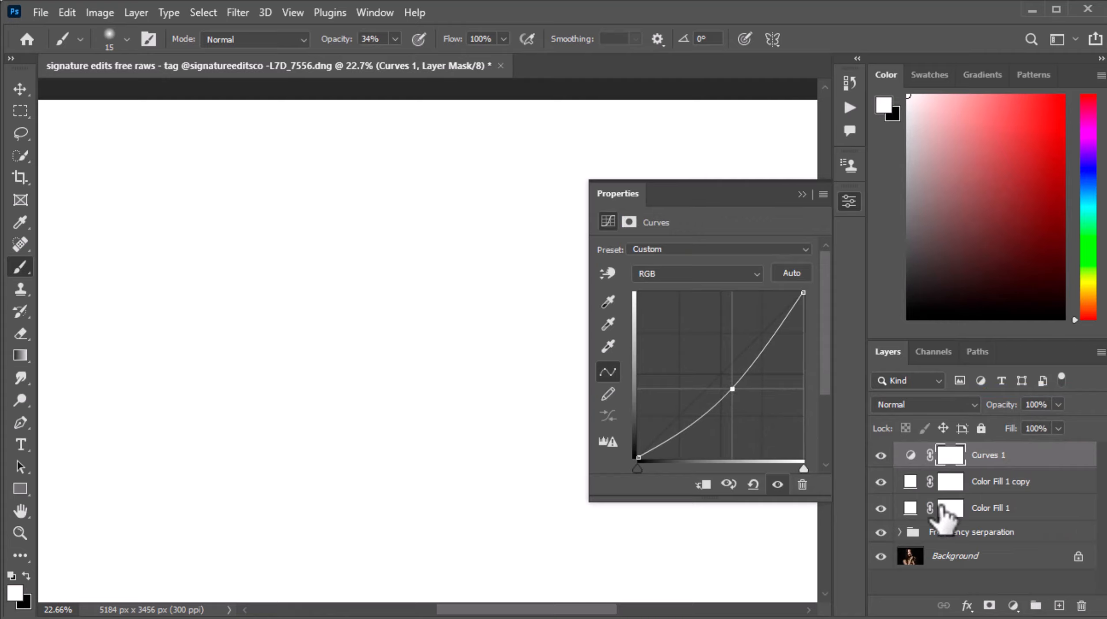
- Hide Color Fill 1 and set Color Fill 1 copy's Blend If with the Underlying Layer shadow slider split to 122 / 255
{"action": "left_click", "coordinate": [949, 482]}
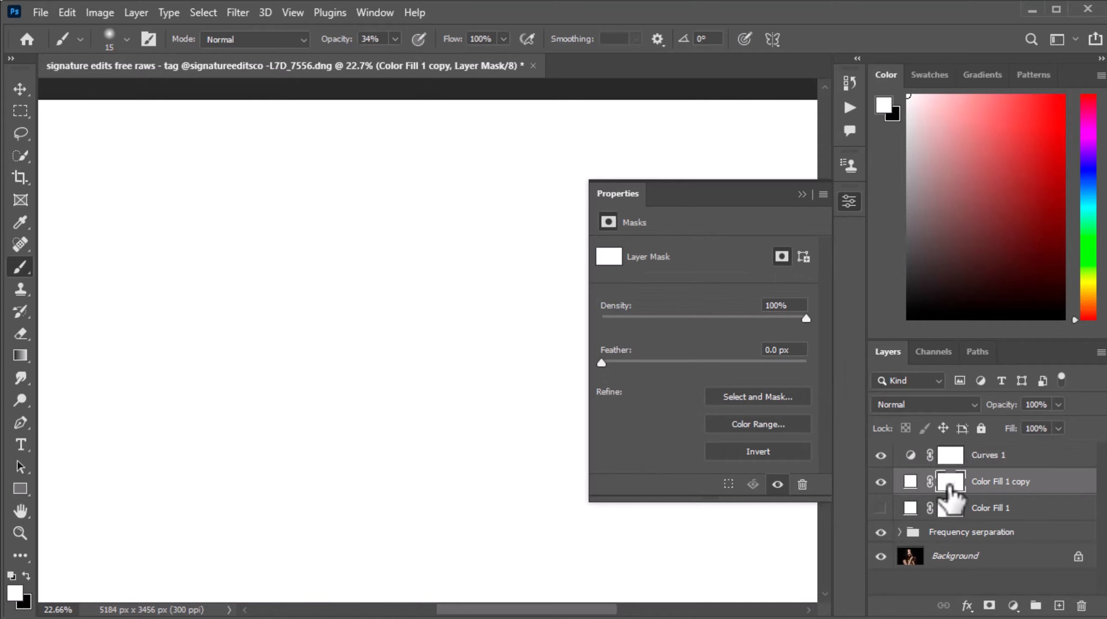
{"action": "right_click", "coordinate": [972, 485]}
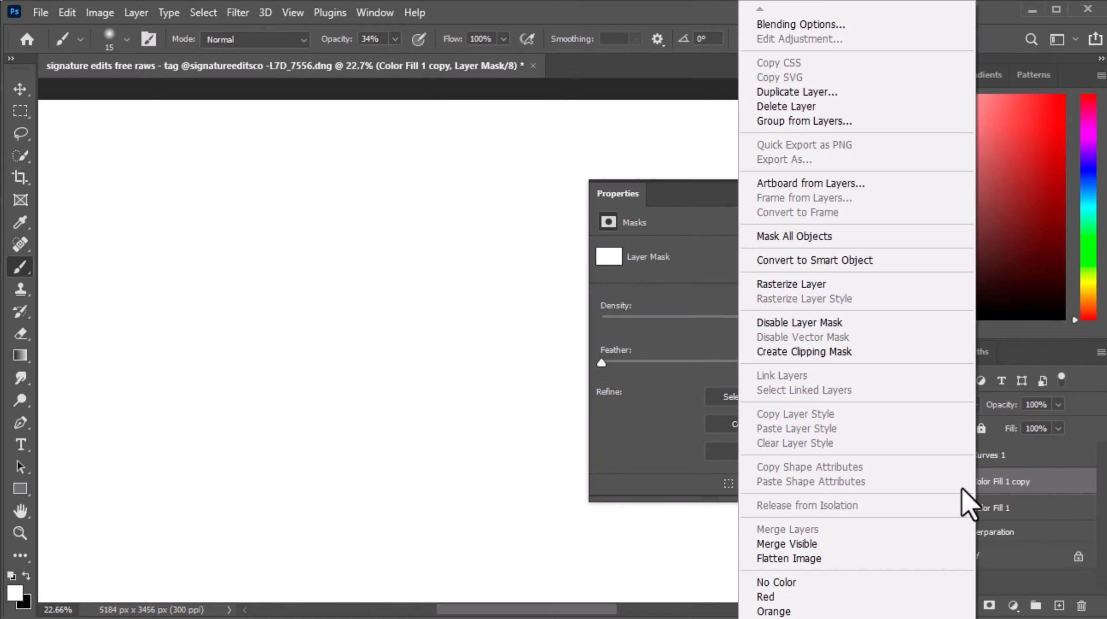
{"action": "left_click", "coordinate": [801, 28]}
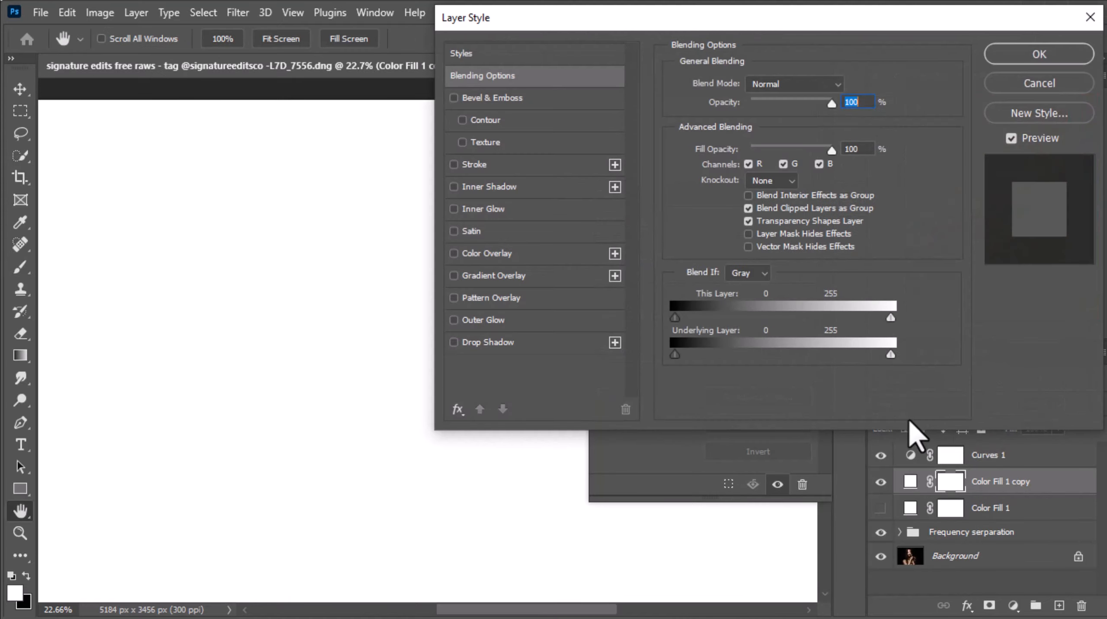
{"action": "left_click_drag", "start_coordinate": [675, 354], "coordinate": [779, 354]}
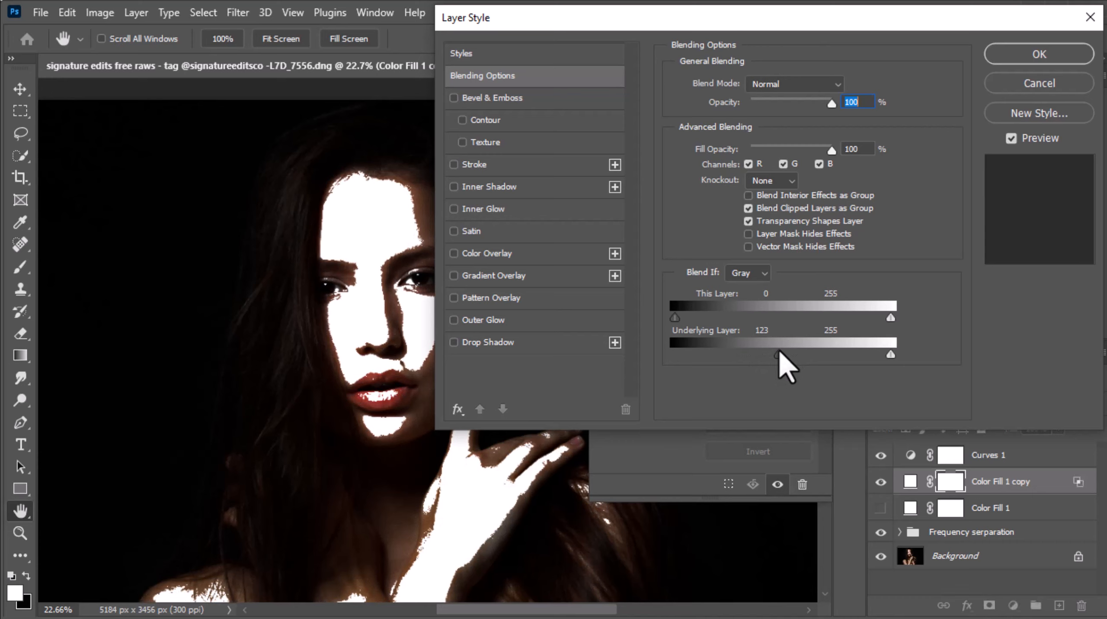
{"action": "left_click_drag", "start_coordinate": [782, 356], "coordinate": [967, 371]}
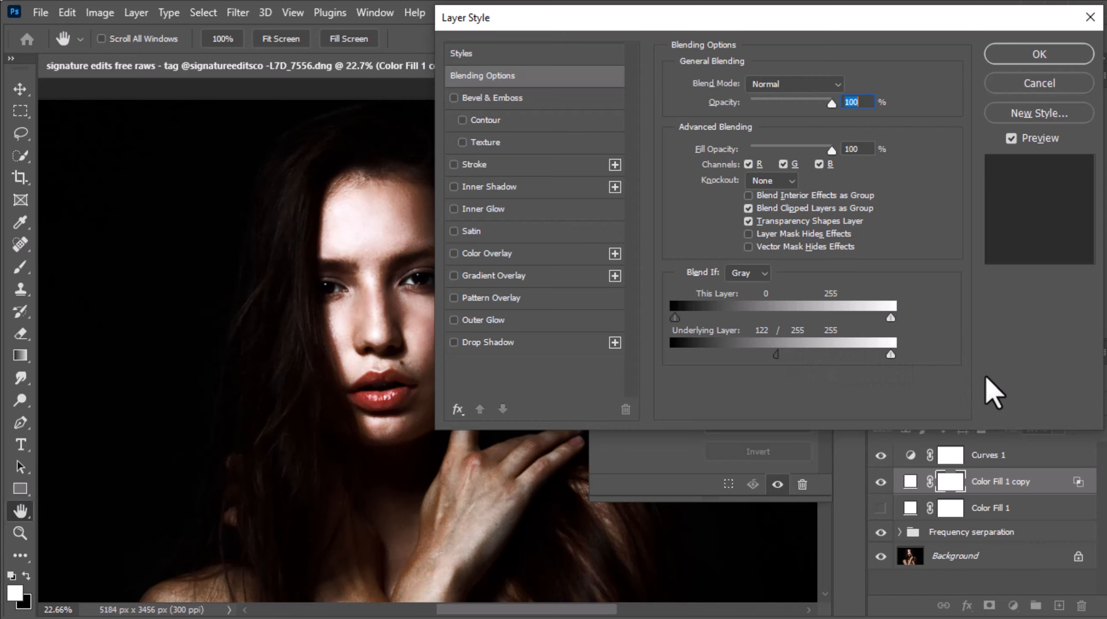
{"action": "left_click", "coordinate": [1068, 55]}
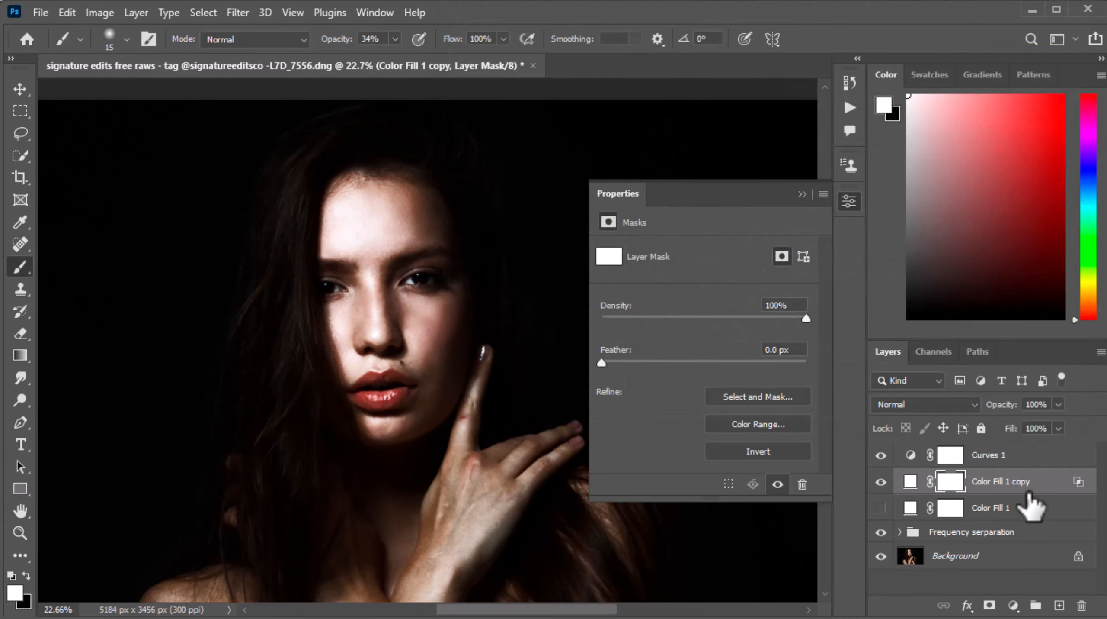
- Clip Curves 1 to Color Fill 1 copy, then reset its curve to the Default preset and pull the midtones moderately down
{"action": "left_click", "coordinate": [917, 460]}
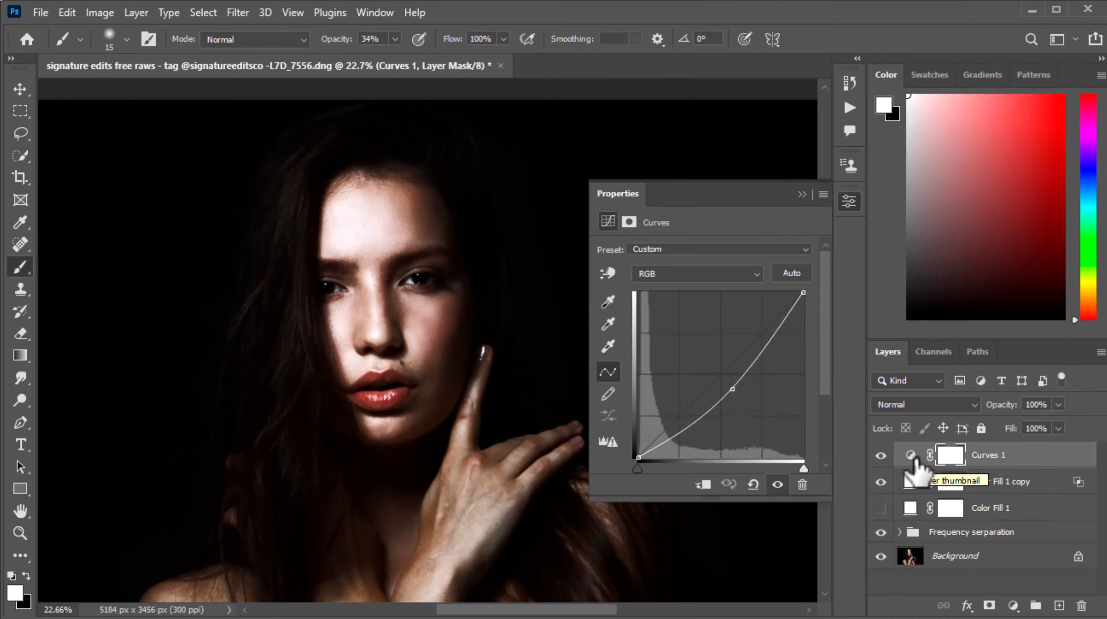
{"action": "left_click", "coordinate": [917, 467], "text": "alt"}
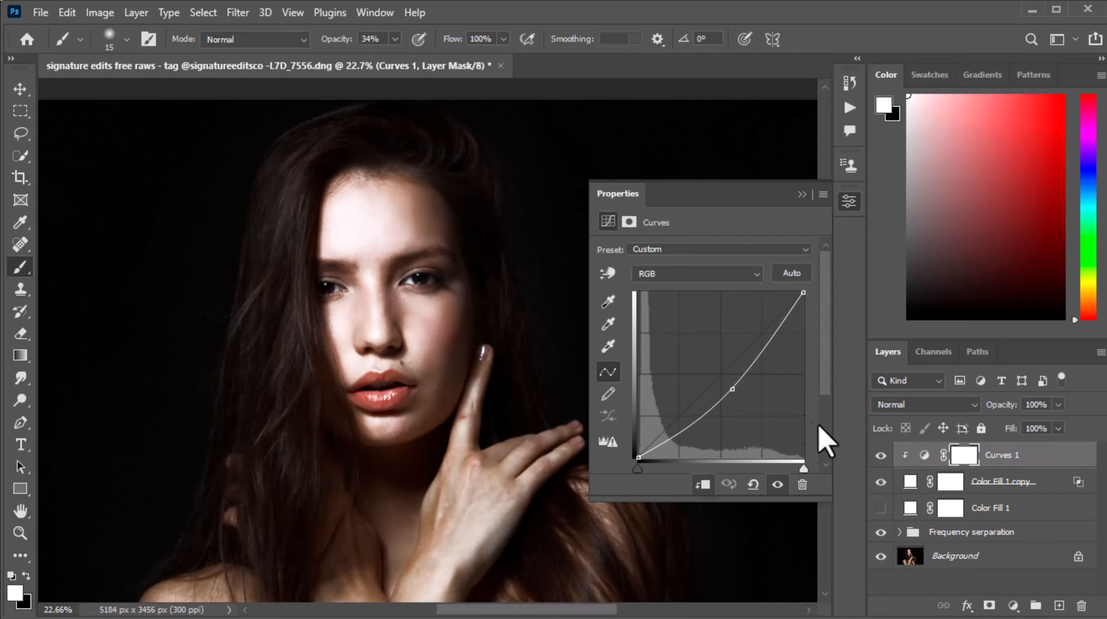
{"action": "left_click_drag", "start_coordinate": [730, 391], "coordinate": [743, 406]}
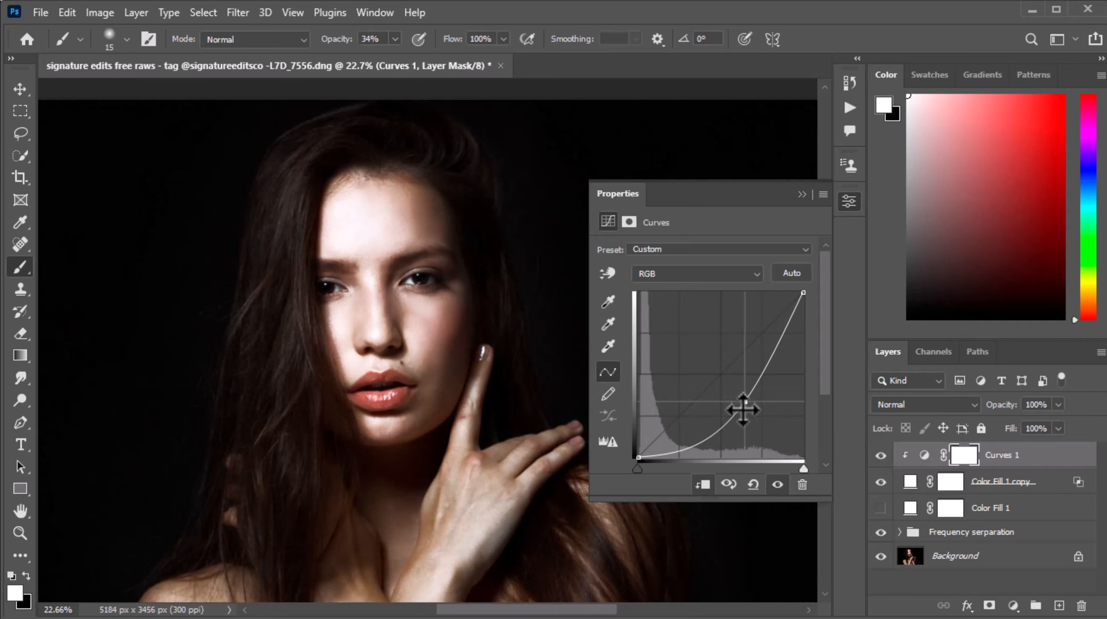
{"action": "mouse_move", "coordinate": [743, 410]}
{"action": "left_mouse_down"}
{"action": "mouse_move", "coordinate": [760, 420]}
{"action": "mouse_move", "coordinate": [660, 357]}
{"action": "mouse_move", "coordinate": [725, 419]}
{"action": "left_mouse_up"}
{"action": "left_click", "coordinate": [607, 275]}
{"action": "left_click", "coordinate": [609, 300]}
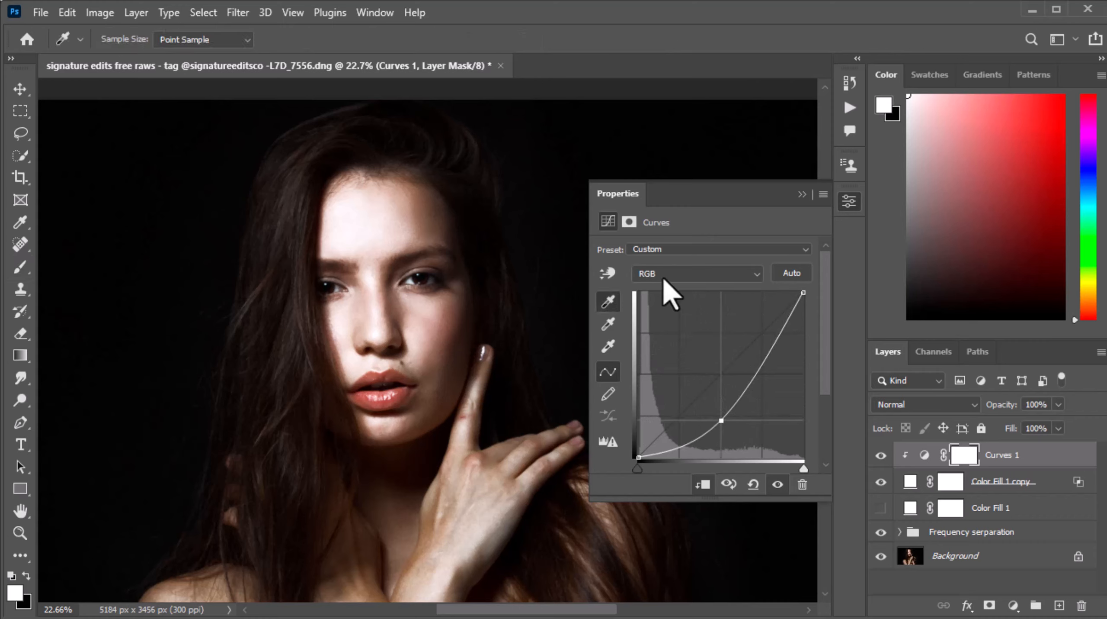
{"action": "left_click", "coordinate": [659, 249]}
{"action": "left_click", "coordinate": [661, 262]}
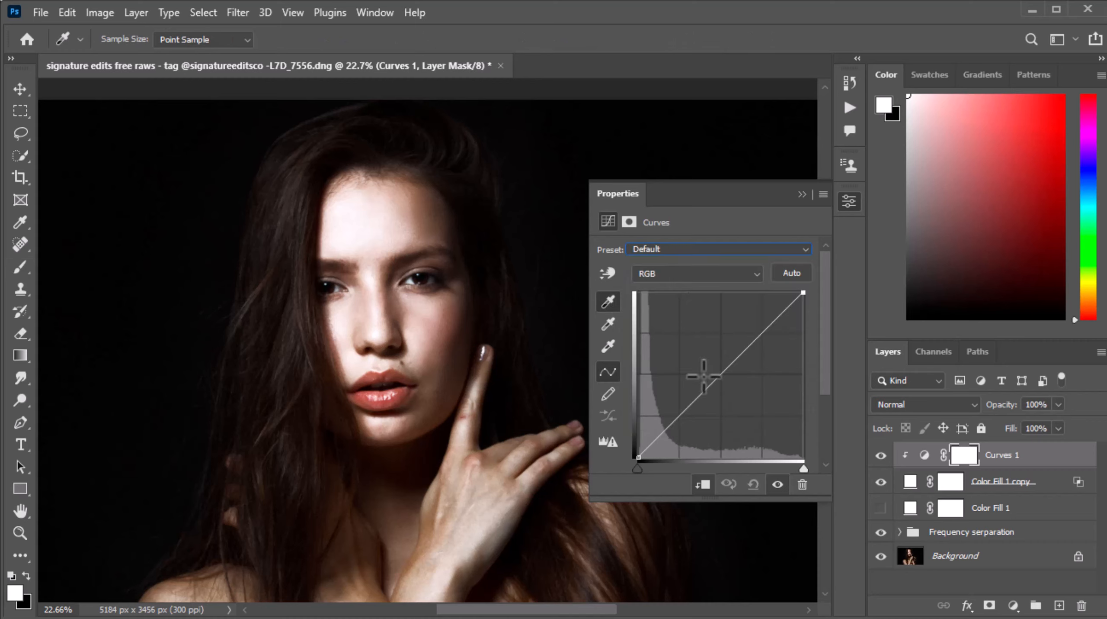
{"action": "mouse_move", "coordinate": [713, 388]}
{"action": "left_mouse_down"}
{"action": "mouse_move", "coordinate": [716, 401]}
{"action": "mouse_move", "coordinate": [688, 361]}
{"action": "mouse_move", "coordinate": [722, 402]}
{"action": "left_mouse_up"}
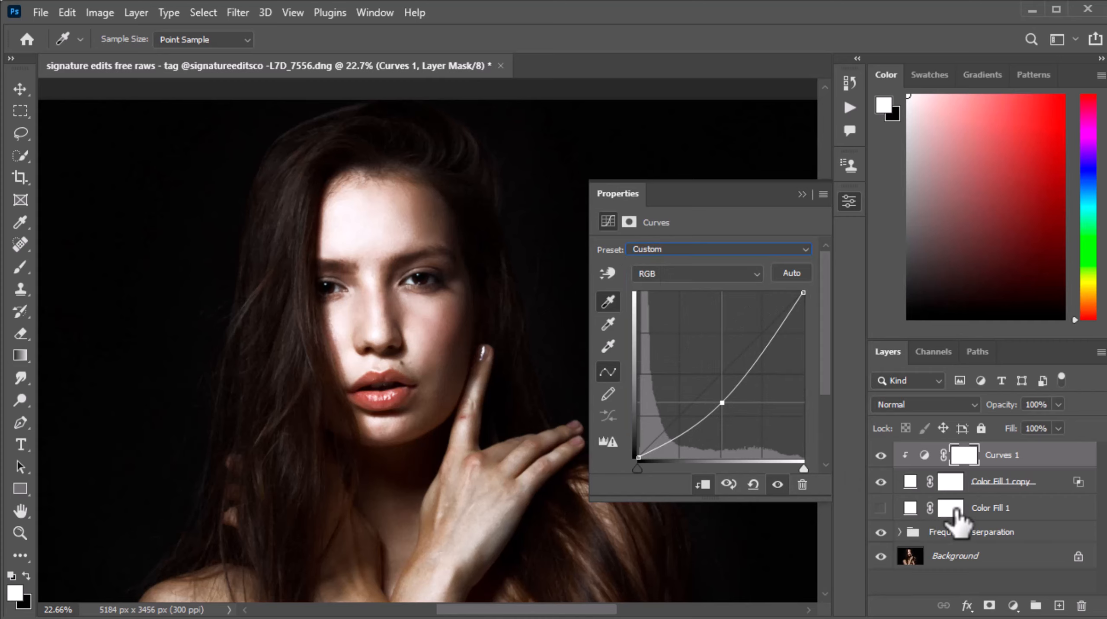
- Invert the mask of the re-enabled Color Fill 1 layer to black and clip Color Fill 1 copy to that layer
{"action": "left_click", "coordinate": [881, 508]}
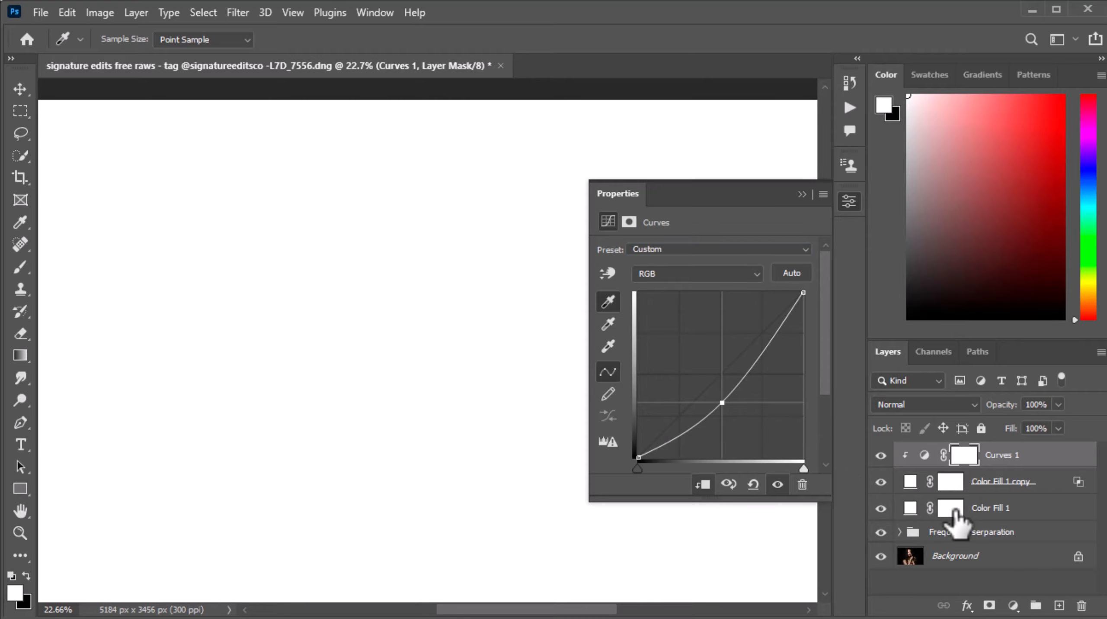
{"action": "left_click", "coordinate": [951, 507]}
{"action": "key", "text": "b"}
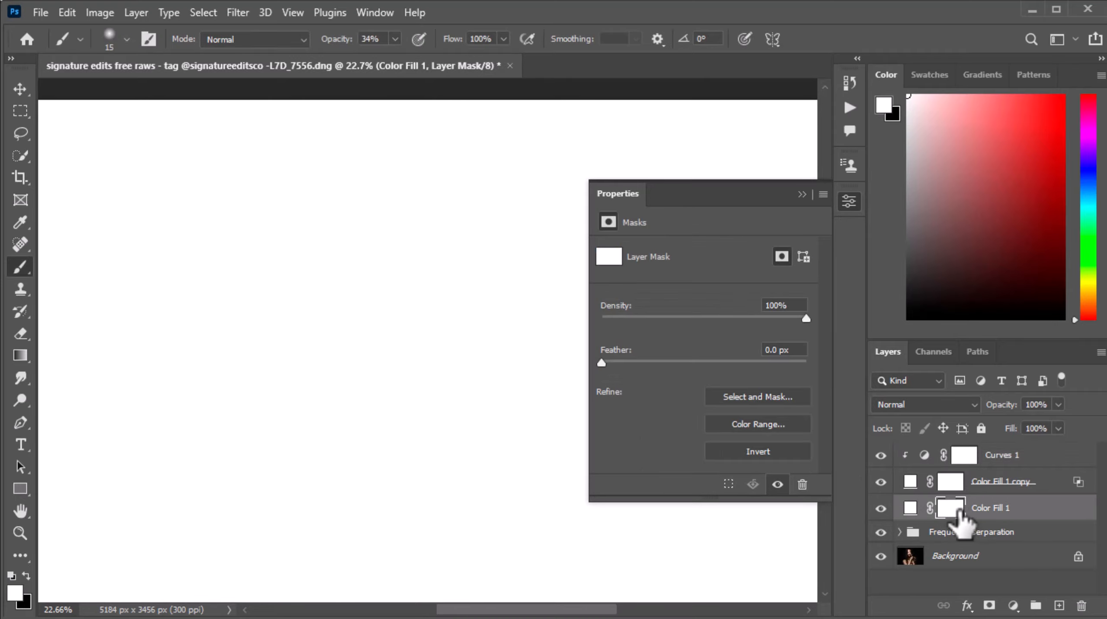
{"action": "key", "text": "ctrl+i"}
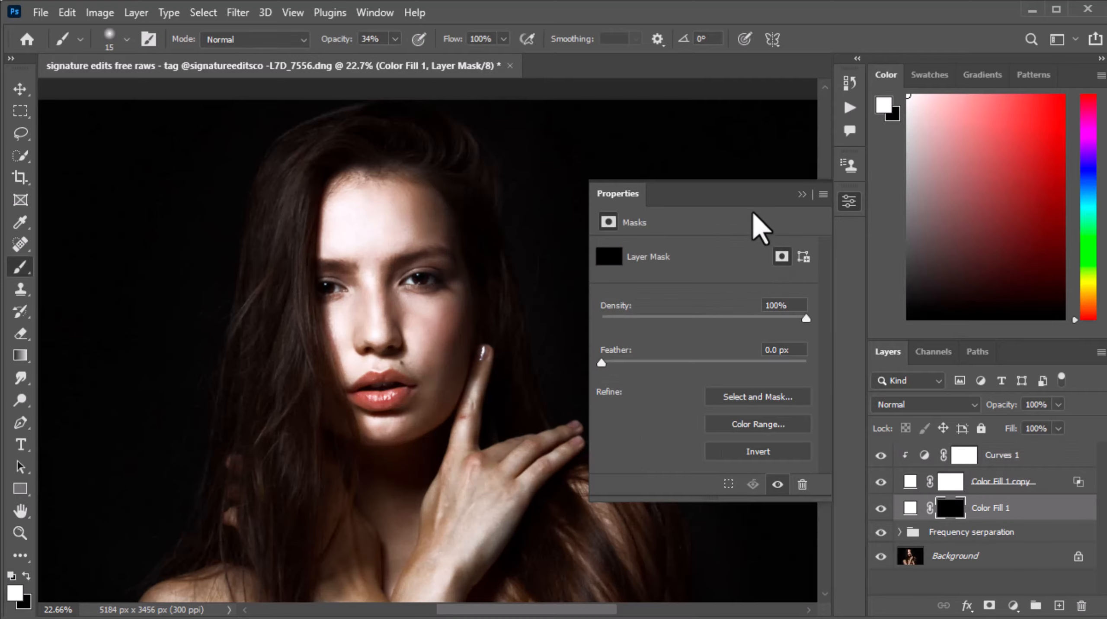
{"action": "left_click", "coordinate": [803, 195]}
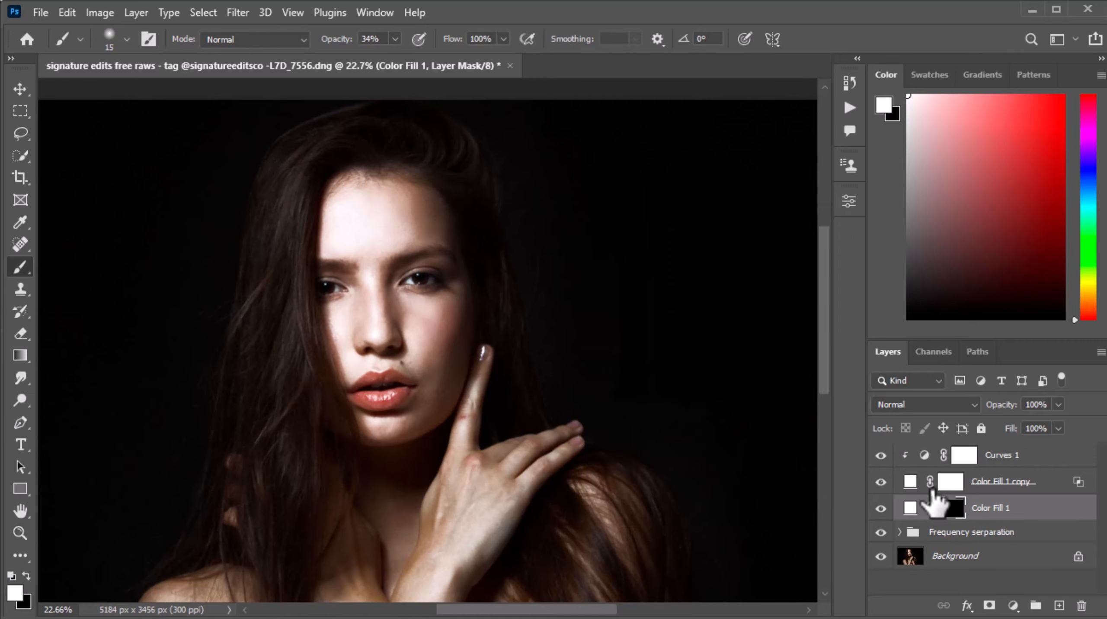
{"action": "left_click", "coordinate": [929, 486], "text": "alt"}
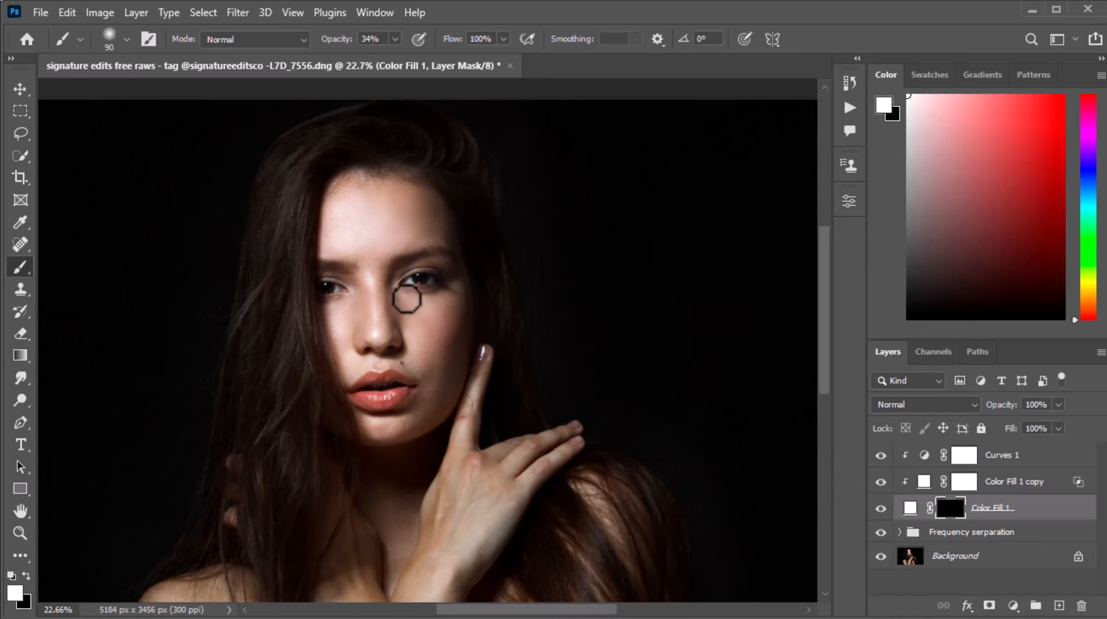
- Paint white on the Color Fill 1 mask over the hand-side eye's white and catchlights, reducing the 34% opacity brush to size 25 and 10
{"action": "scroll", "coordinate": [414, 280], "scroll_direction": "up", "scroll_amount": 8}
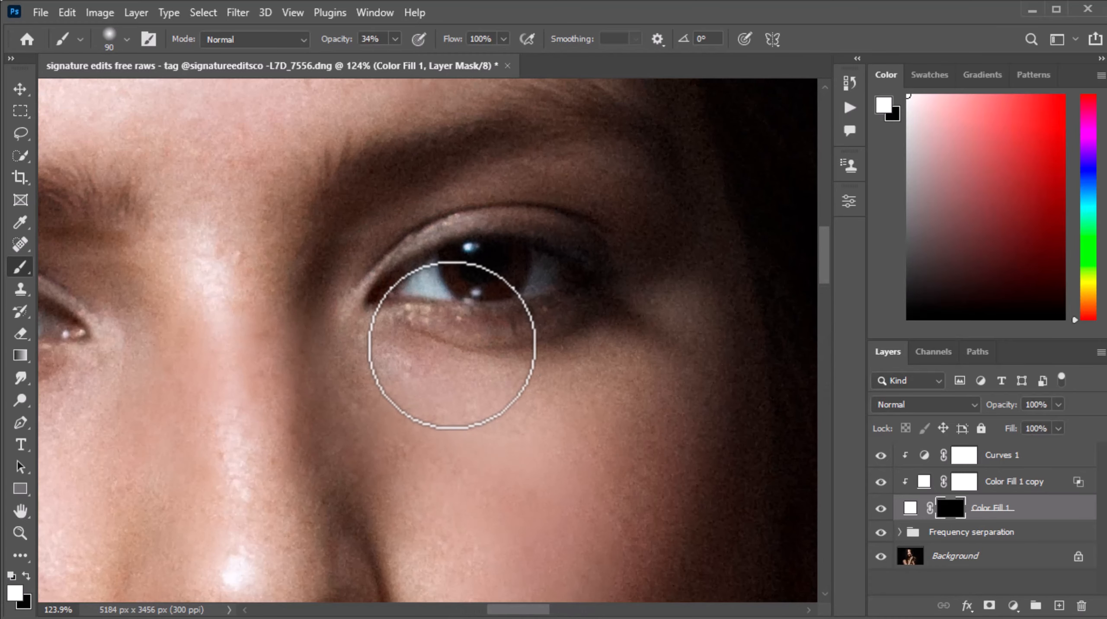
{"action": "key", "text": "bracketleft"}
{"action": "key", "text": "bracketleft"}
{"action": "key", "text": "bracketleft"}
{"action": "key", "text": "bracketleft"}
{"action": "key", "text": "bracketleft"}
{"action": "key", "text": "bracketleft"}
{"action": "key", "text": "bracketleft"}
{"action": "key", "text": "bracketleft"}
{"action": "key", "text": "bracketleft"}
{"action": "mouse_move", "coordinate": [411, 289]}
{"action": "left_mouse_down"}
{"action": "mouse_move", "coordinate": [428, 272]}
{"action": "mouse_move", "coordinate": [442, 298]}
{"action": "mouse_move", "coordinate": [414, 290]}
{"action": "left_mouse_up"}
{"action": "left_click", "coordinate": [474, 295]}
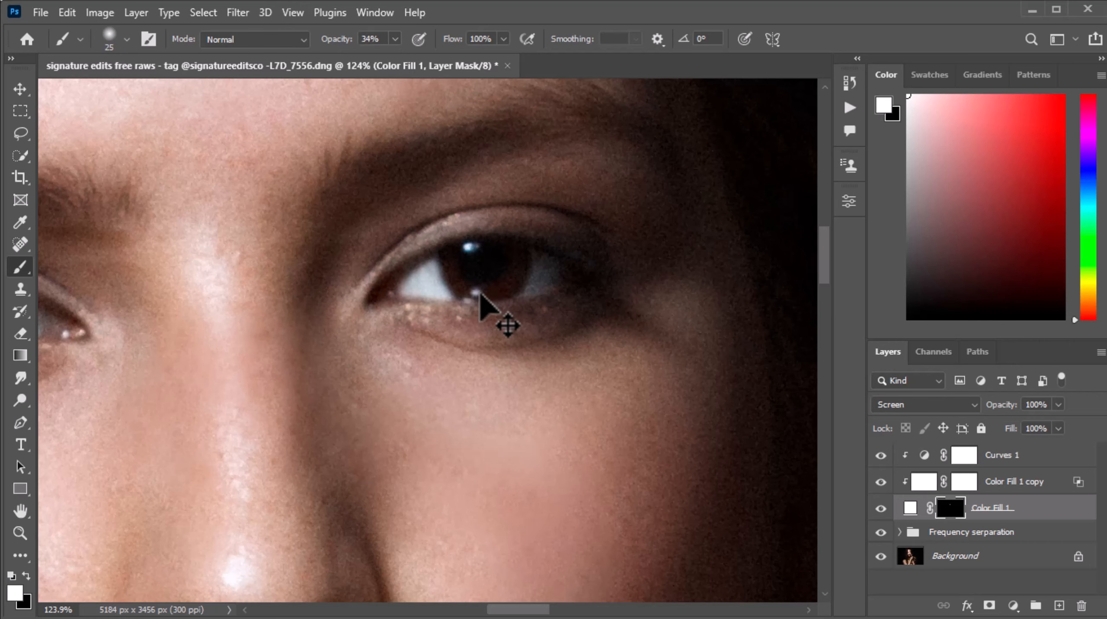
{"action": "key", "text": "bracketleft"}
{"action": "key", "text": "bracketleft"}
{"action": "key", "text": "bracketleft"}
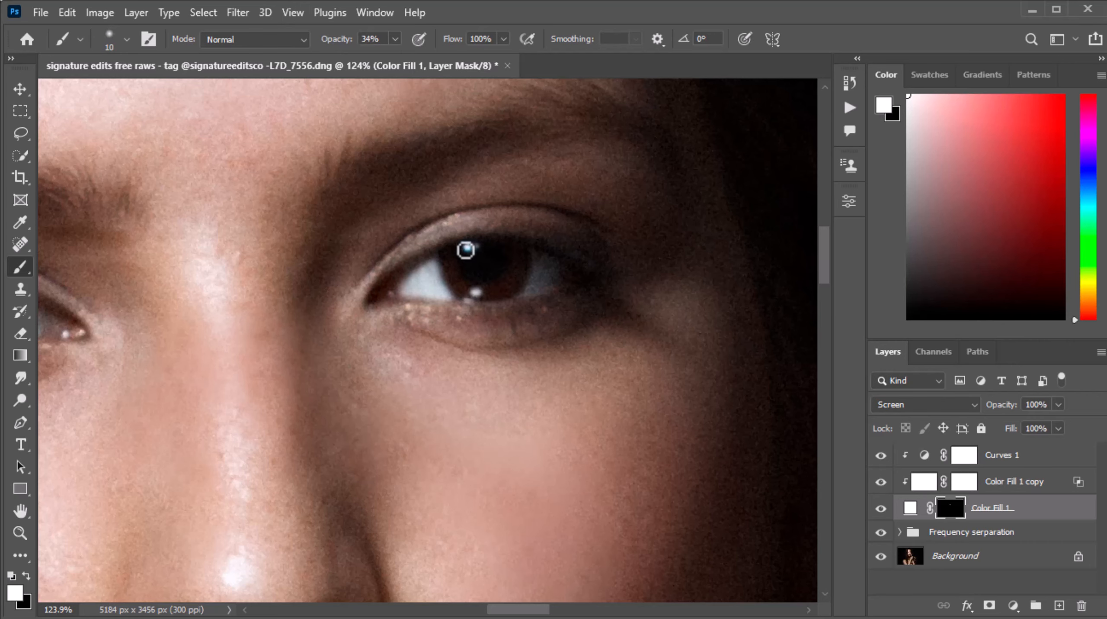
- Brighten the hair-side eye's white on the Color Fill 1 mask with a size 30 brush, setting the layer's blend mode to Normal
{"action": "scroll", "coordinate": [588, 317], "scroll_direction": "down", "scroll_amount": 6}
{"action": "scroll", "coordinate": [507, 314], "scroll_direction": "up", "scroll_amount": 3}
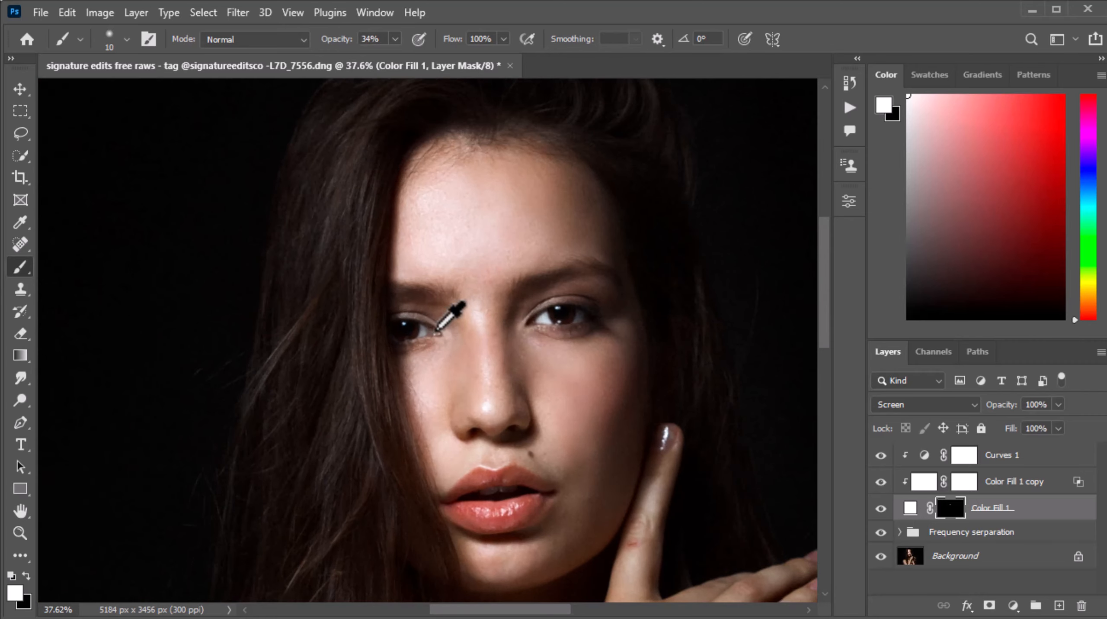
{"action": "scroll", "coordinate": [400, 342], "scroll_direction": "up", "scroll_amount": 4}
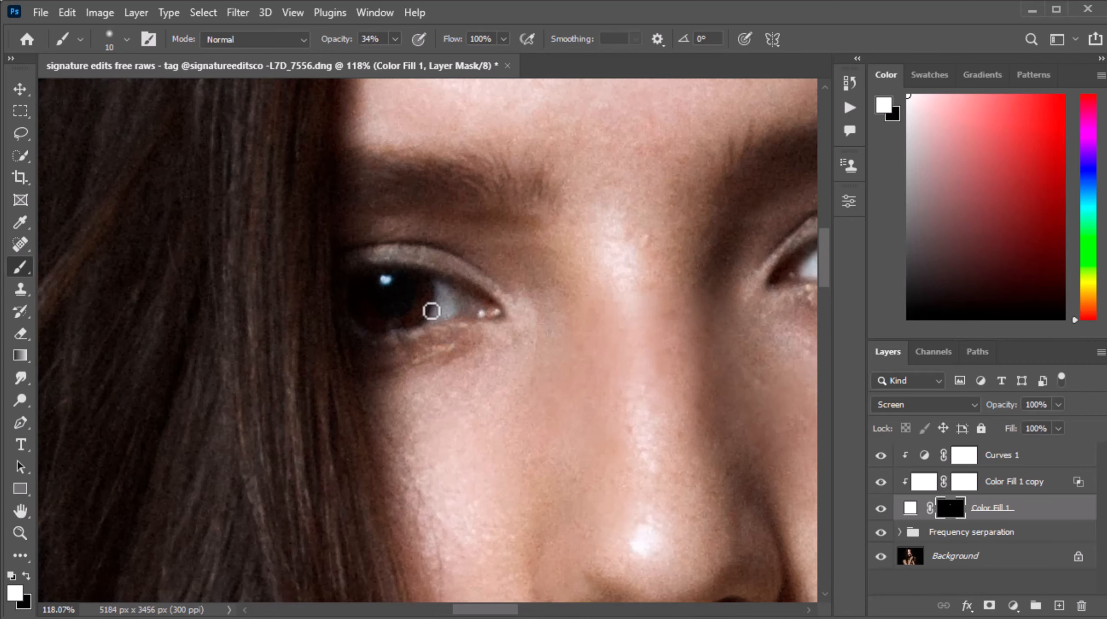
{"action": "key", "text": "bracketright"}
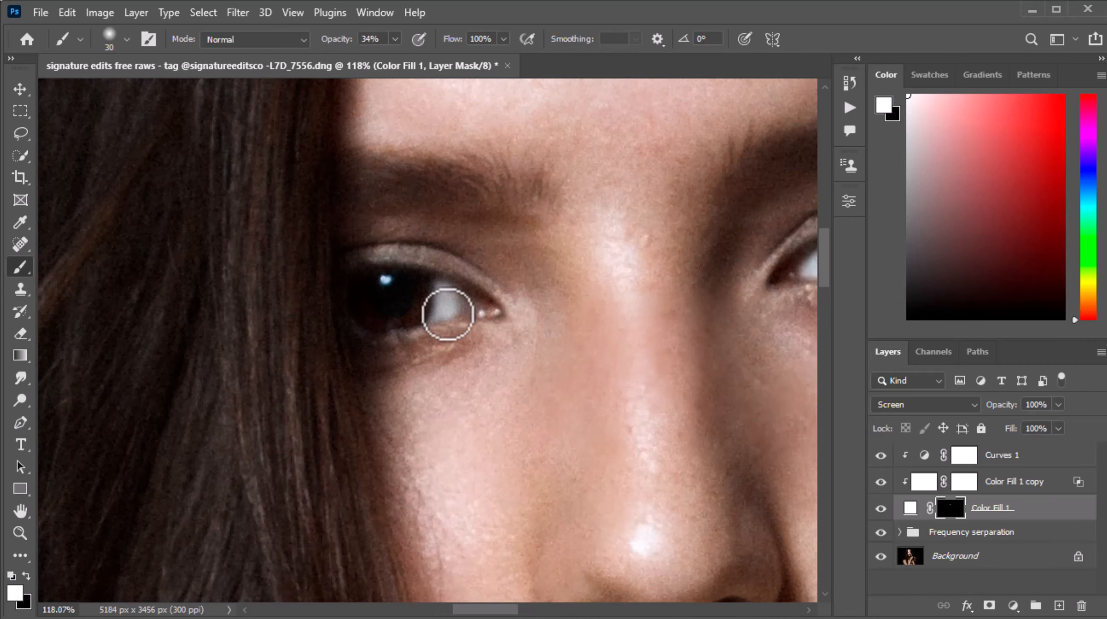
{"action": "left_click", "coordinate": [914, 404]}
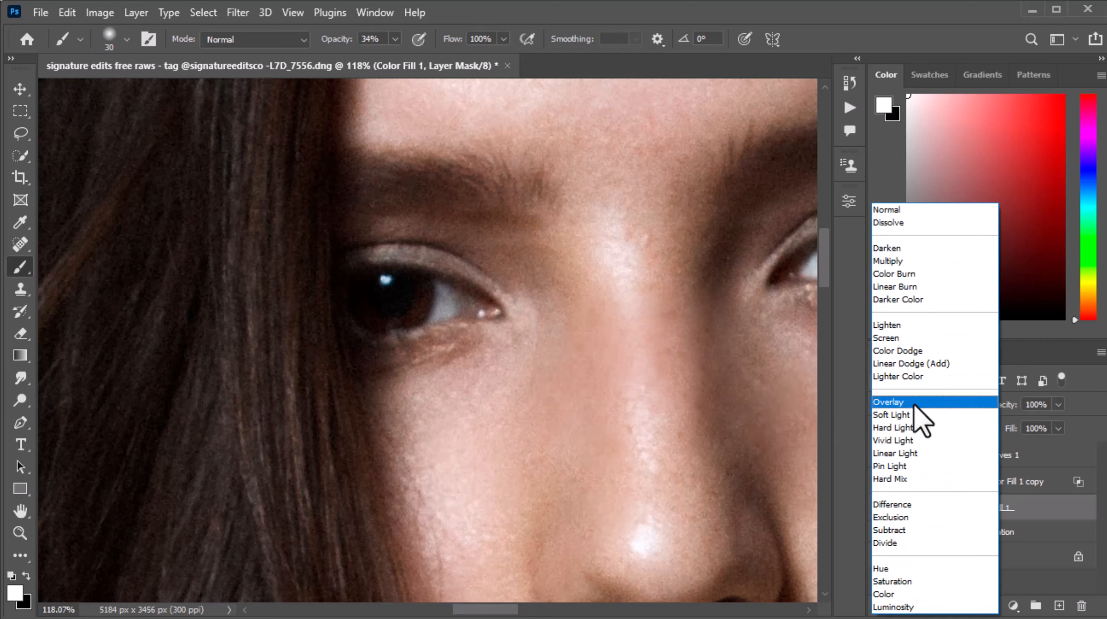
{"action": "left_click", "coordinate": [886, 209]}
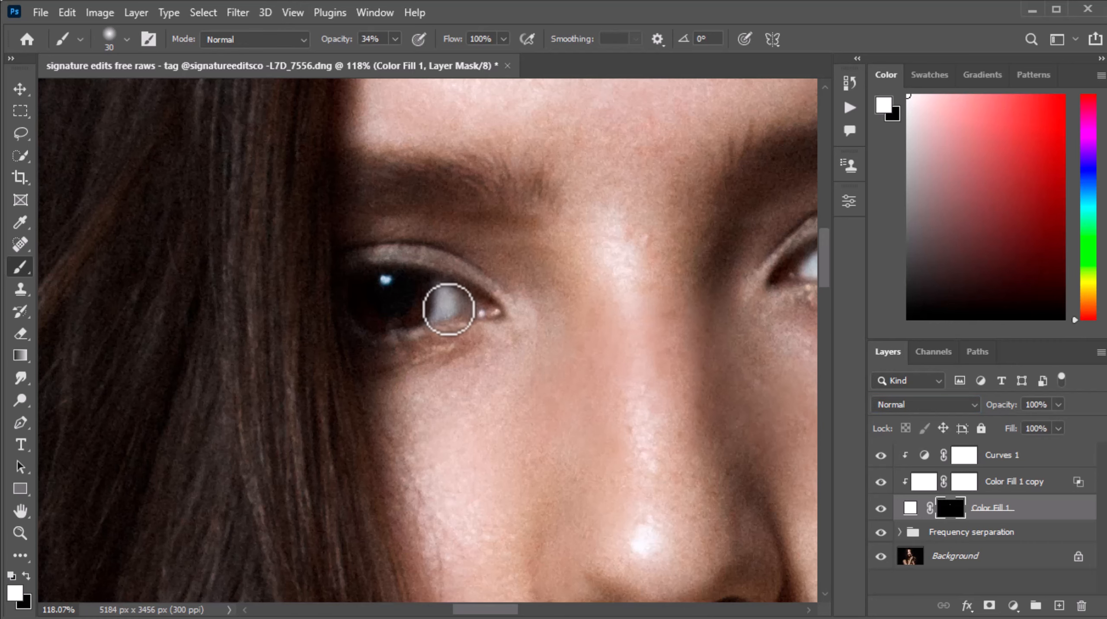
{"action": "mouse_move", "coordinate": [449, 309]}
{"action": "left_mouse_down"}
{"action": "mouse_move", "coordinate": [480, 307]}
{"action": "mouse_move", "coordinate": [450, 302]}
{"action": "left_mouse_up"}
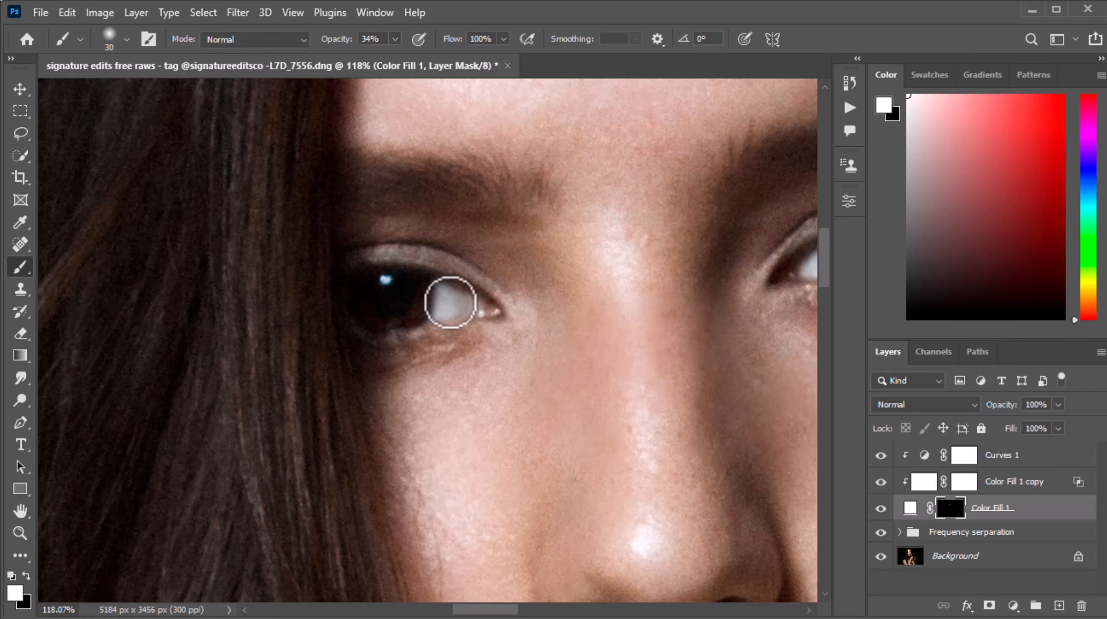
- Examine the brightened eyes in the context of the whole face and check the lips up close
{"action": "scroll", "coordinate": [389, 355], "scroll_direction": "down", "scroll_amount": 5}
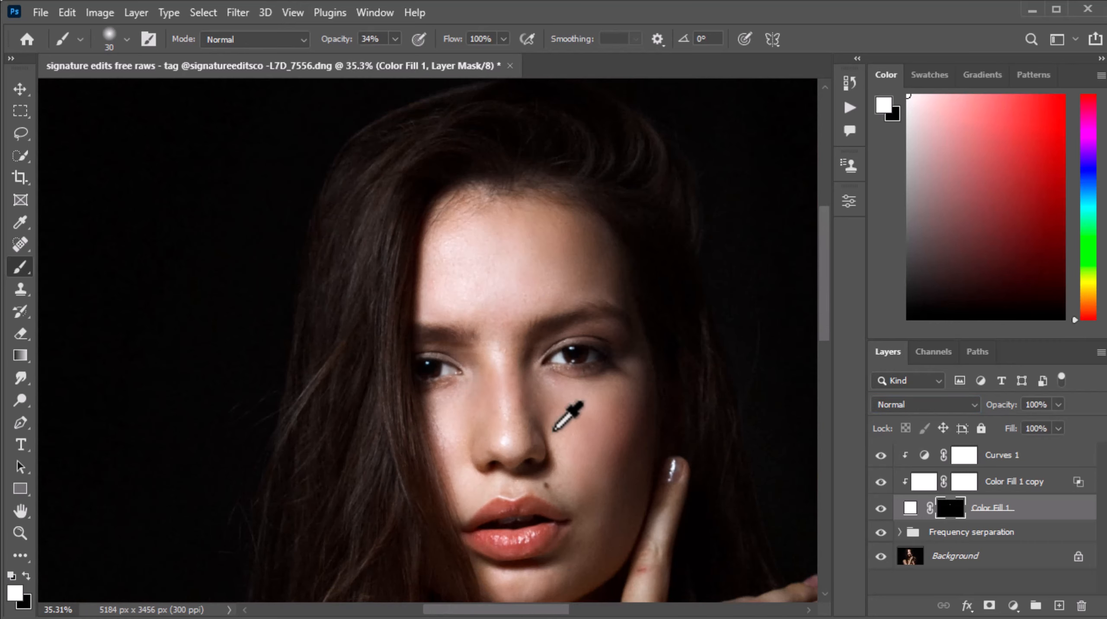
{"action": "scroll", "coordinate": [608, 446], "scroll_direction": "down", "scroll_amount": 1}
{"action": "left_click_drag", "start_coordinate": [622, 515], "coordinate": [571, 447]}
{"action": "scroll", "coordinate": [576, 475], "scroll_direction": "up", "scroll_amount": 1}
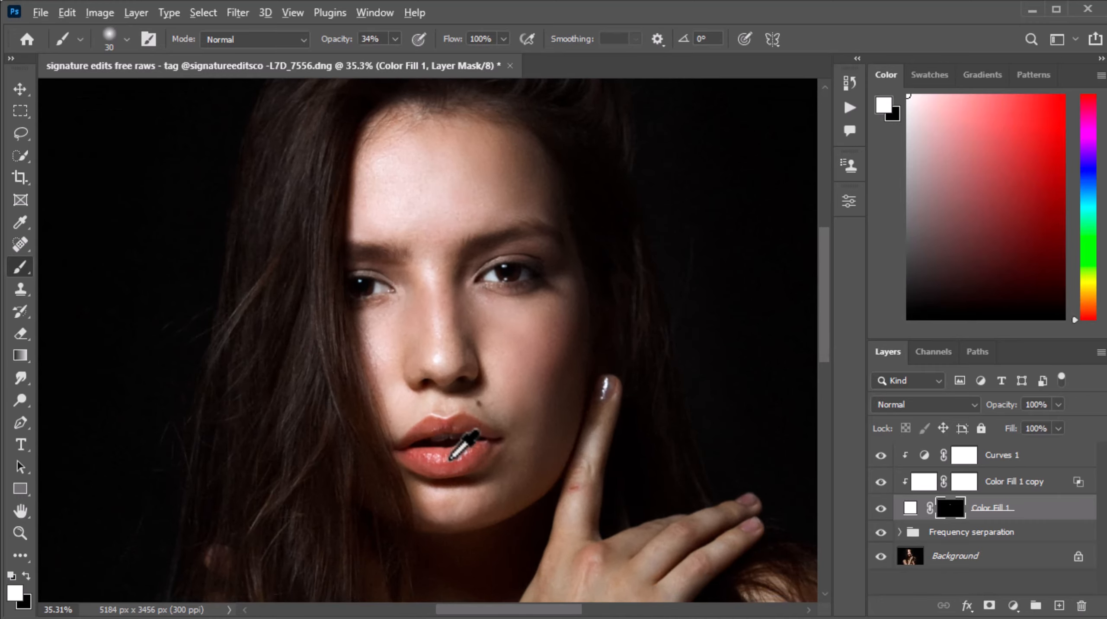
{"action": "scroll", "coordinate": [450, 463], "scroll_direction": "up", "scroll_amount": 3}
{"action": "scroll", "coordinate": [448, 465], "scroll_direction": "down", "scroll_amount": 3}
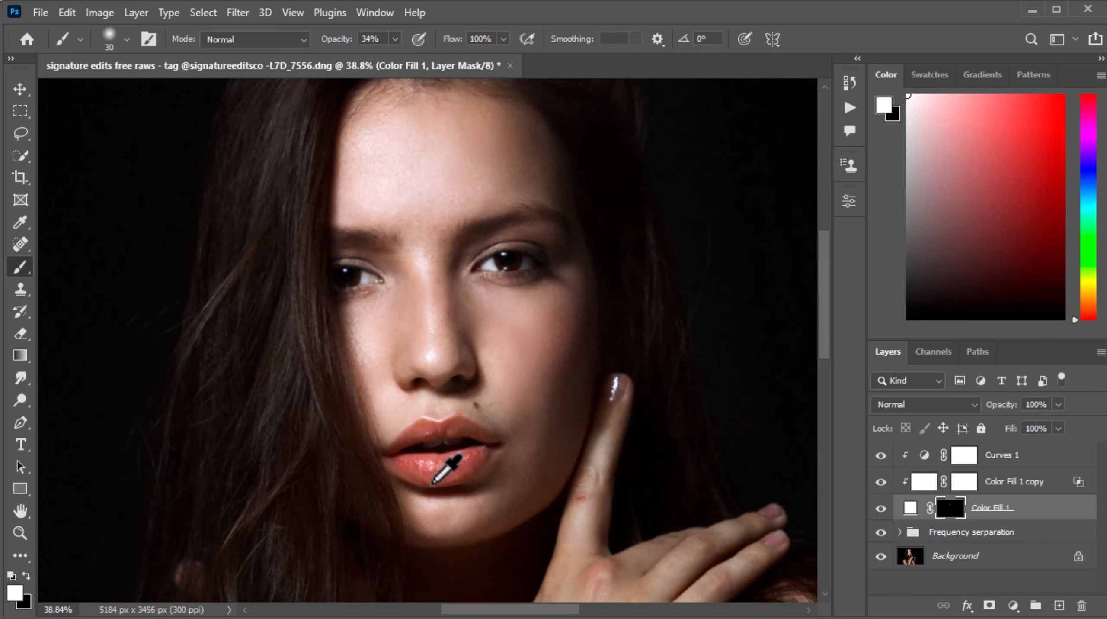
{"action": "left_click_drag", "start_coordinate": [551, 366], "coordinate": [529, 387]}
{"action": "scroll", "coordinate": [537, 377], "scroll_direction": "down", "scroll_amount": 1}
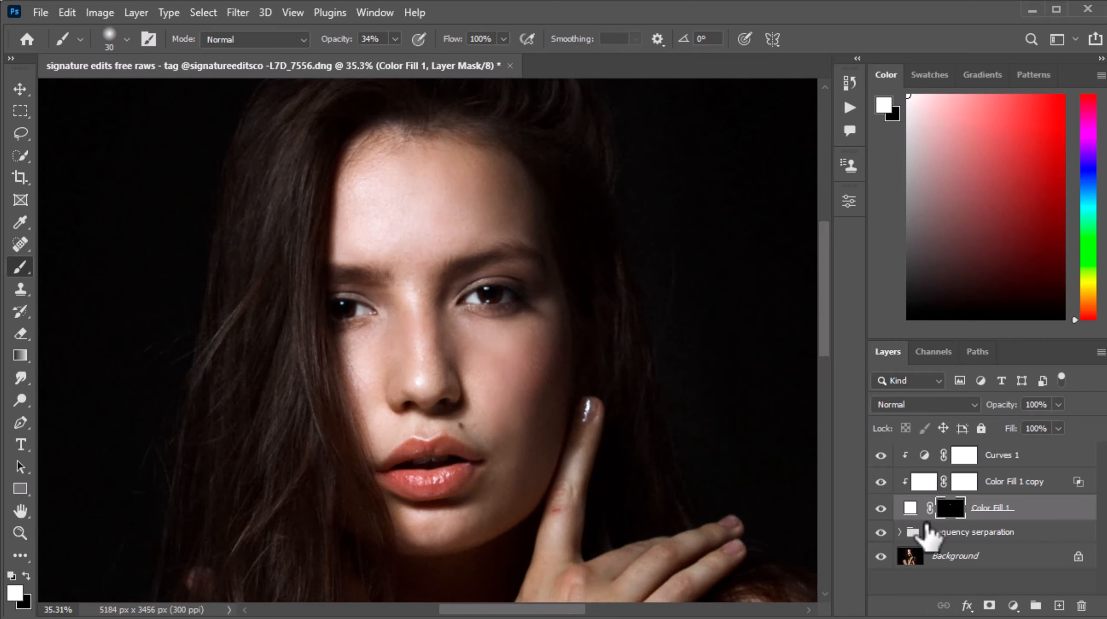
- Group the Curves 1, Color Fill 1 copy and Color Fill 1 layers and name the group Eye & TeeTH
{"action": "left_click", "coordinate": [996, 463]}
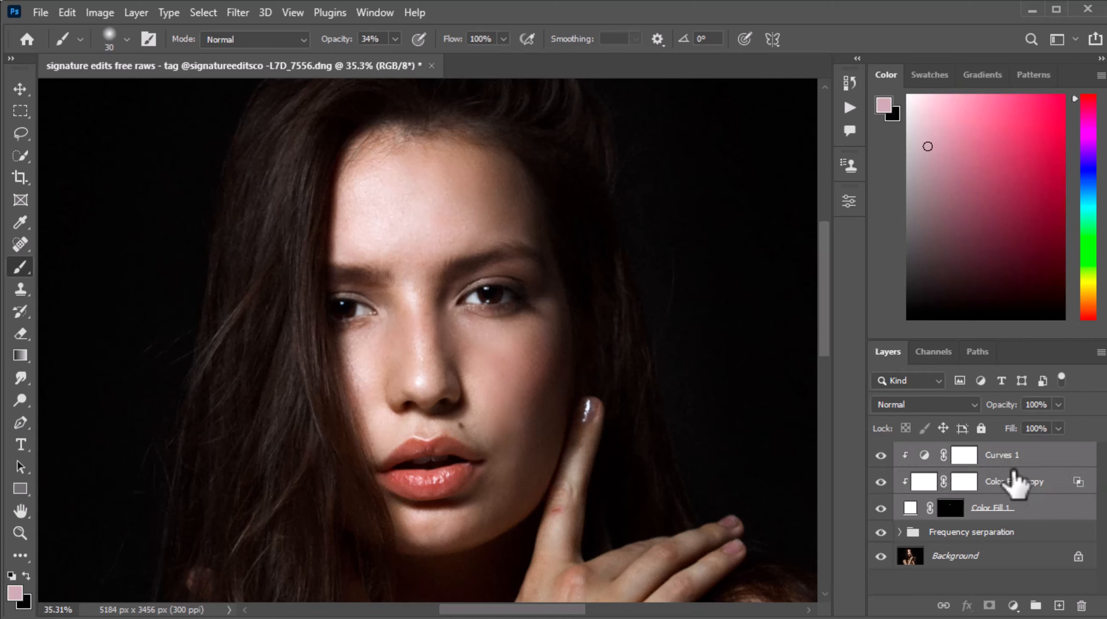
{"action": "key", "text": "ctrl+g"}
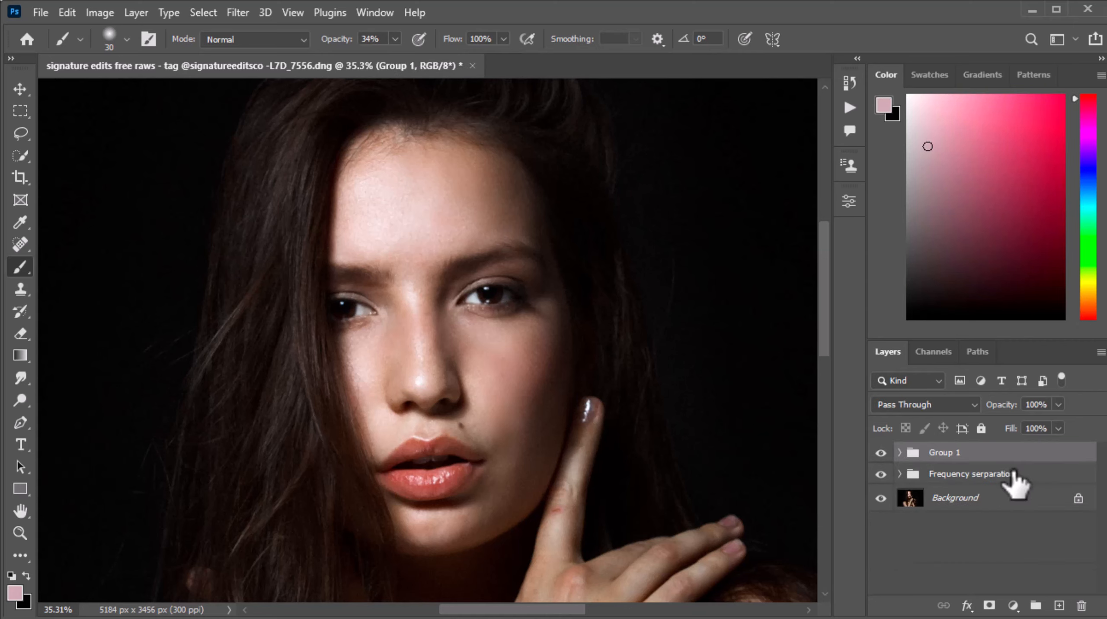
{"action": "double_click", "coordinate": [953, 453]}
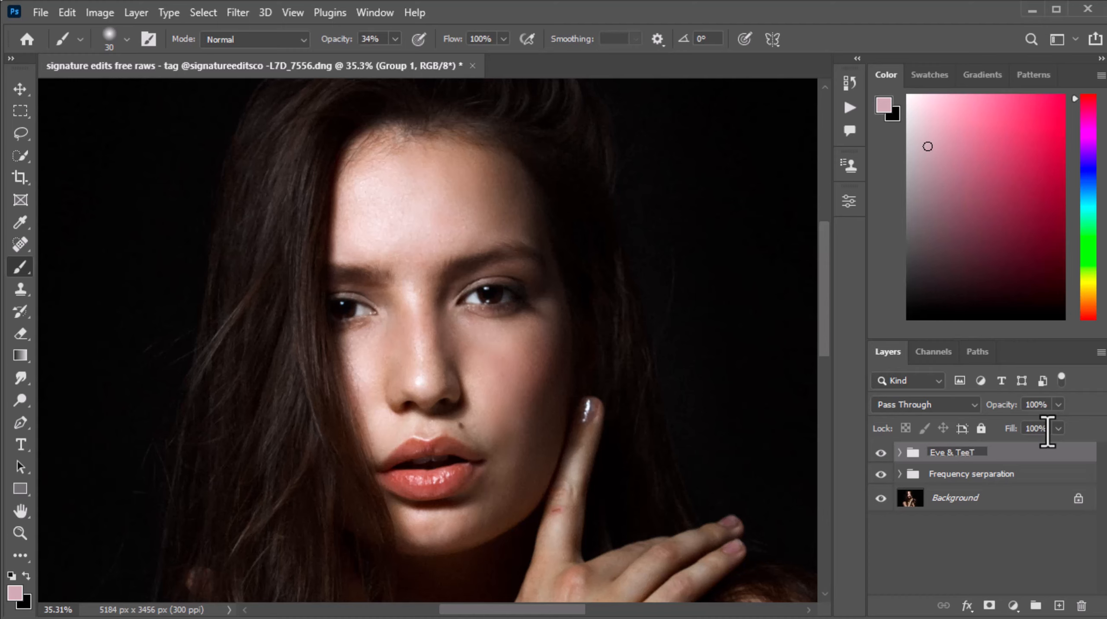
{"action": "key", "text": "Return"}
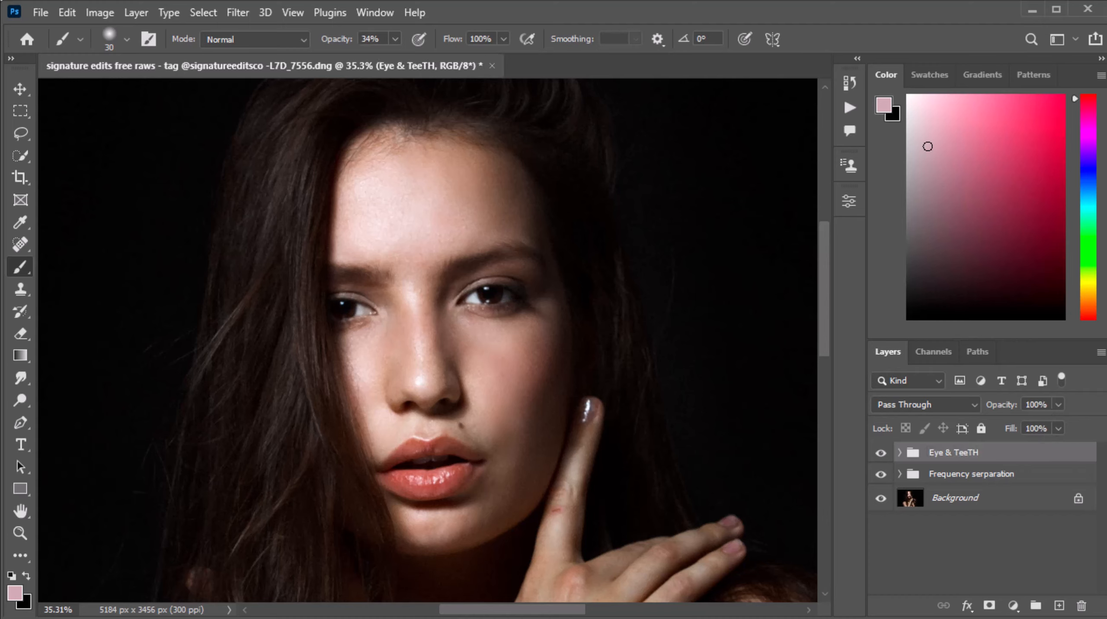
- Compare the portrait with and without the Eye & TeeTH group by toggling its visibility twice, leaving it shown
{"action": "left_click", "coordinate": [881, 452]}
{"action": "left_click", "coordinate": [881, 453]}
{"action": "left_click", "coordinate": [881, 452]}
{"action": "left_click", "coordinate": [881, 452]}
{"action": "scroll", "coordinate": [521, 468], "scroll_direction": "down", "scroll_amount": 2, "text": "alt"}
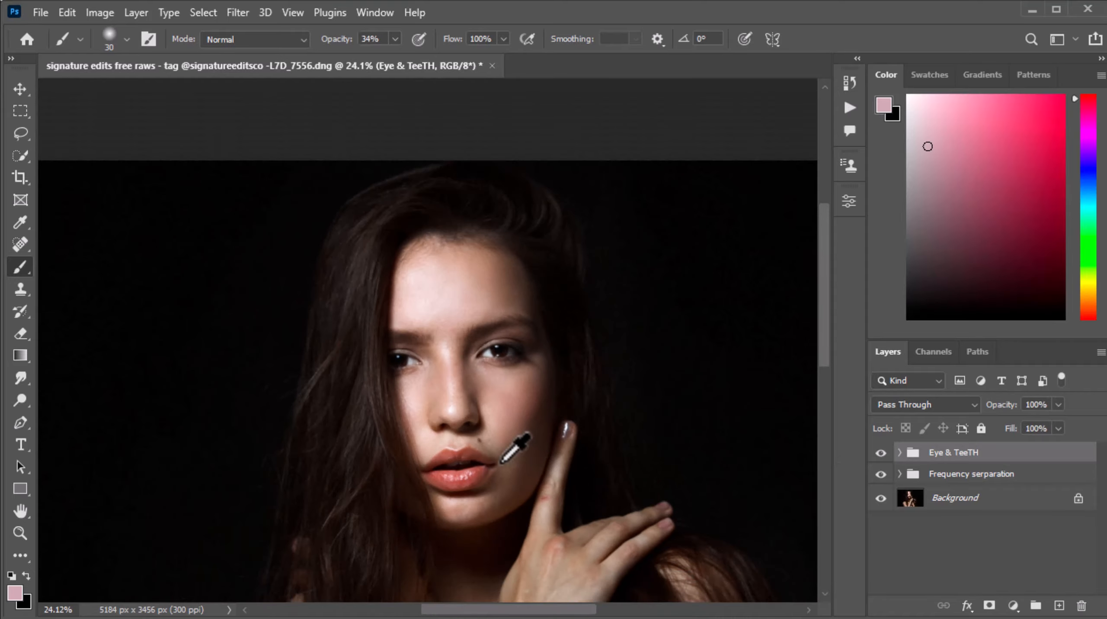
{"action": "scroll", "coordinate": [502, 461], "scroll_direction": "up", "scroll_amount": 1, "text": "alt"}
- Target the Color Fill 1 mask inside Eye & TeeTH and set a black brush for the hair-side eye, first size 9, finally size 20
{"action": "left_click", "coordinate": [900, 452]}
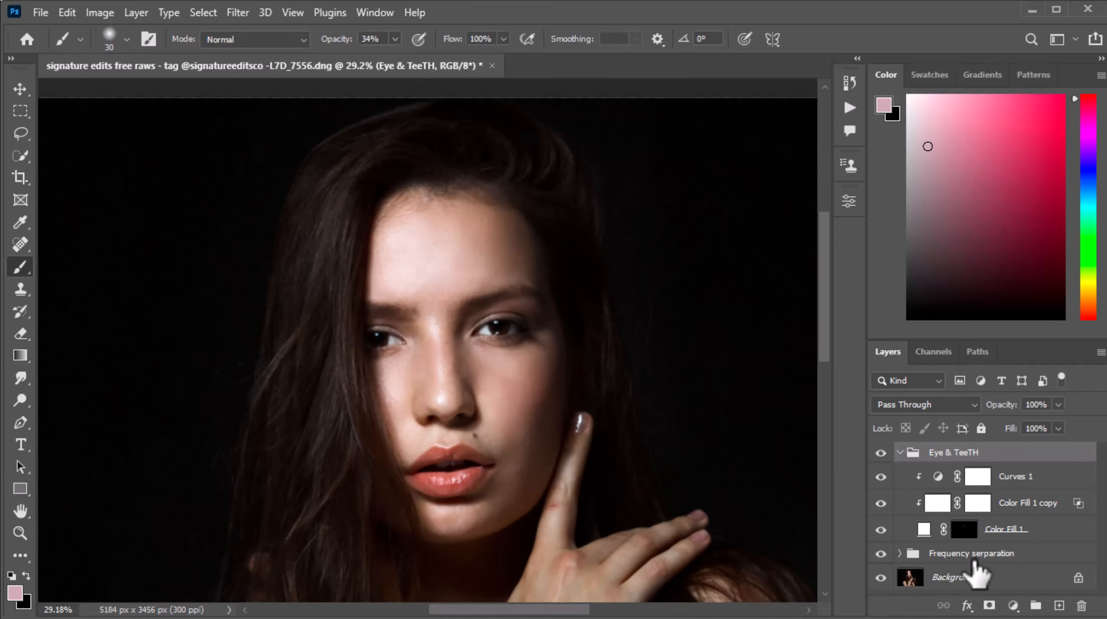
{"action": "left_click", "coordinate": [964, 529]}
{"action": "scroll", "coordinate": [399, 345], "scroll_direction": "up", "scroll_amount": 4, "text": "alt"}
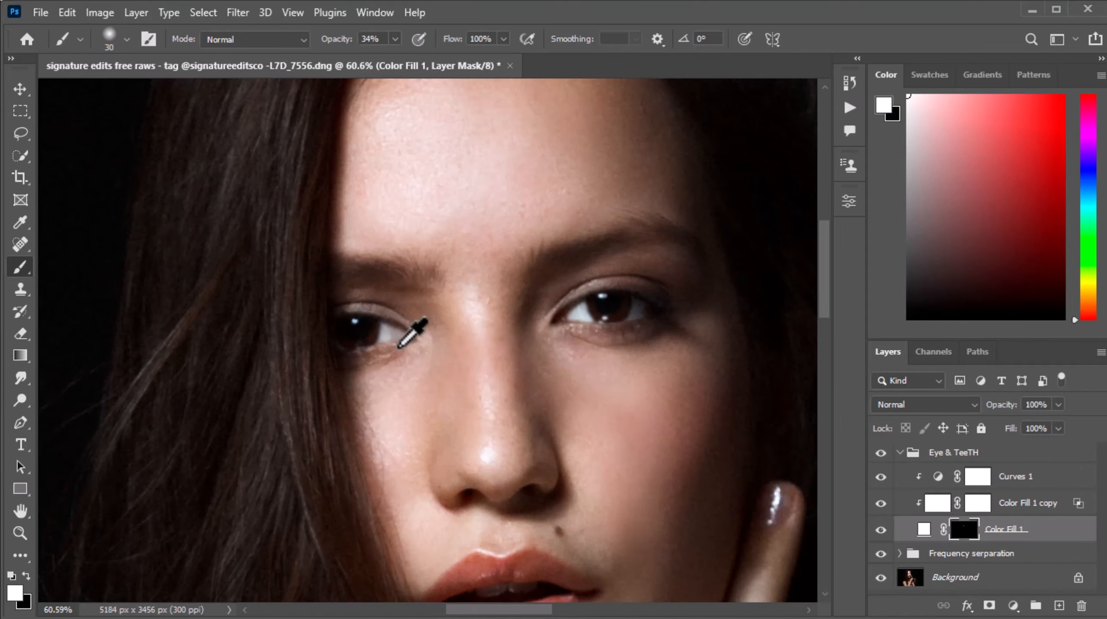
{"action": "scroll", "coordinate": [398, 348], "scroll_direction": "up", "scroll_amount": 4, "text": "alt"}
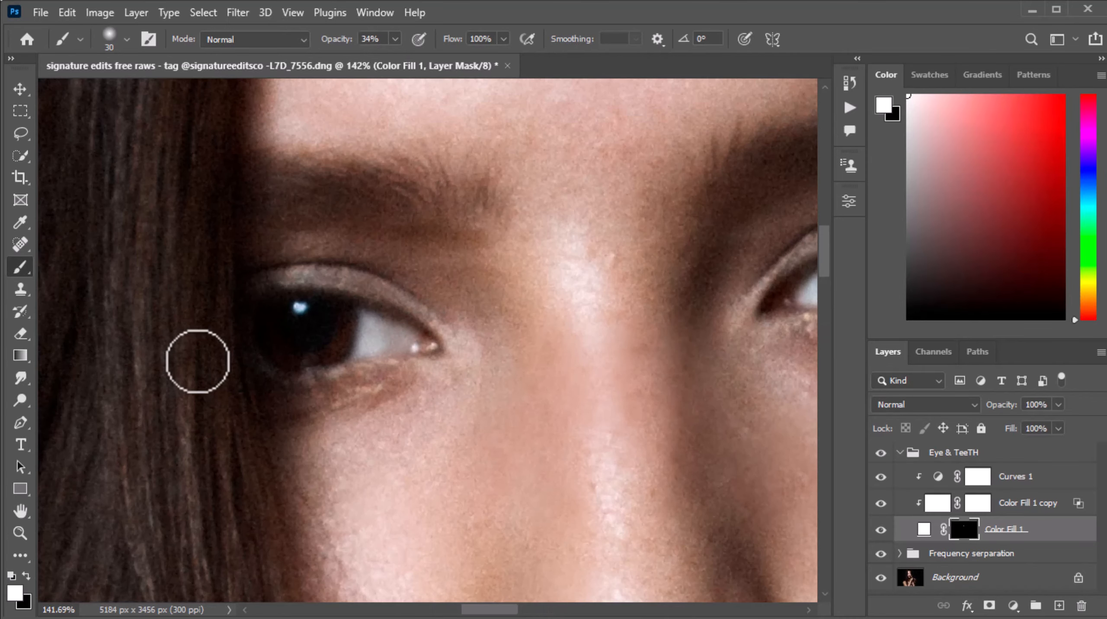
{"action": "left_click", "coordinate": [26, 574]}
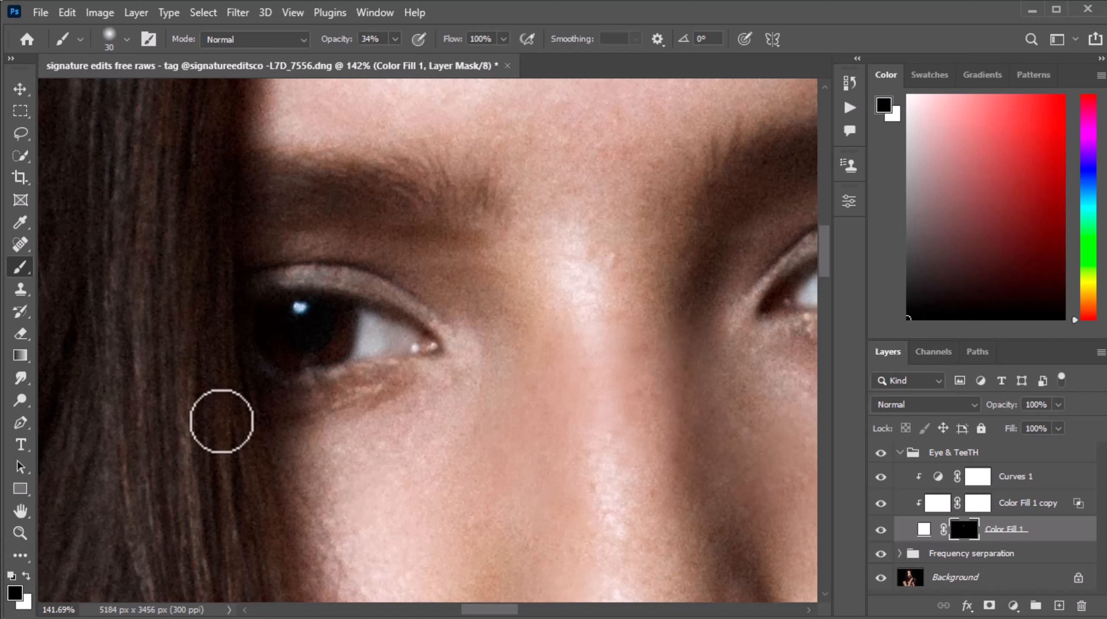
{"action": "key", "text": "bracketleft"}
{"action": "key", "text": "bracketleft"}
{"action": "key", "text": "bracketleft"}
{"action": "key", "text": "bracketleft"}
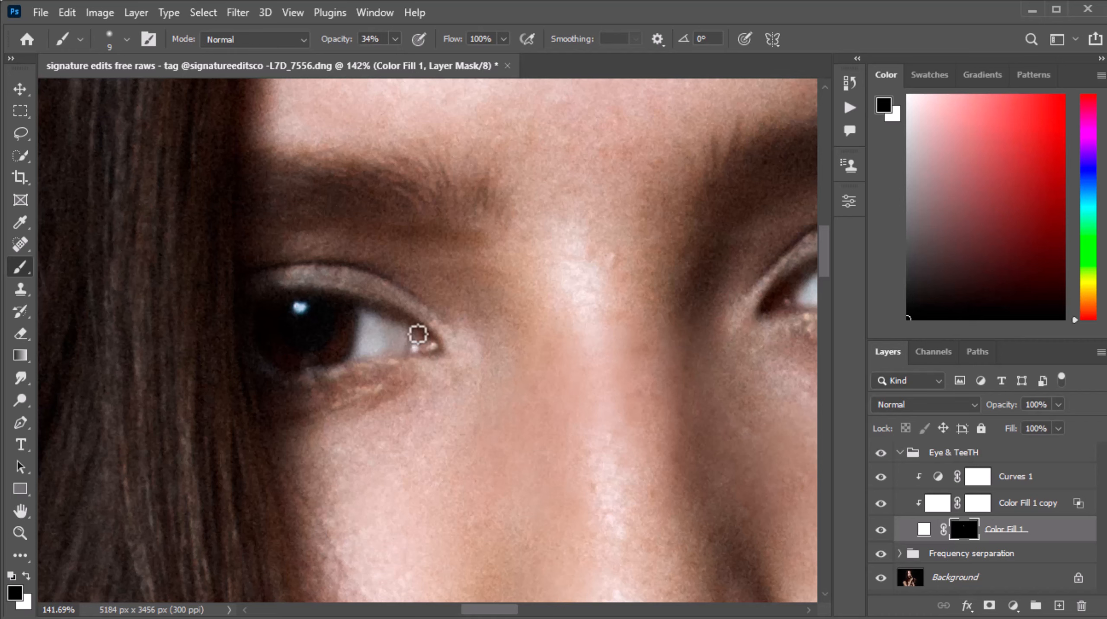
{"action": "key", "text": "bracketright"}
{"action": "key", "text": "bracketright"}
{"action": "key", "text": "bracketright"}
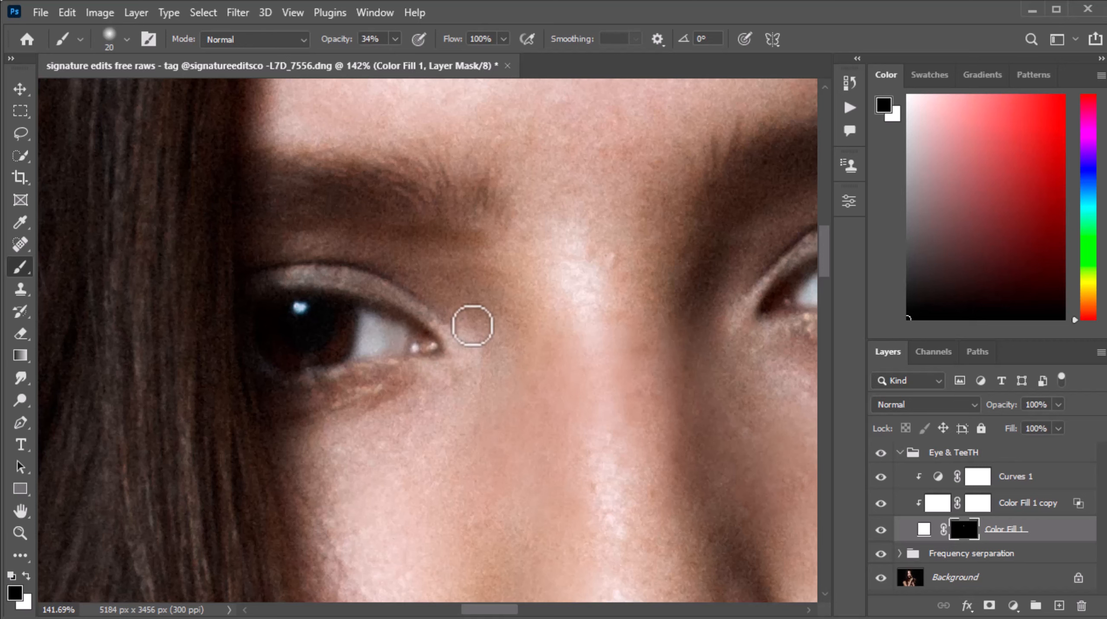
- Examine both brightened eyes up close and within the whole portrait for a natural look
{"action": "scroll", "coordinate": [485, 373], "scroll_direction": "down", "scroll_amount": 3}
{"action": "scroll", "coordinate": [598, 362], "scroll_direction": "up", "scroll_amount": 2}
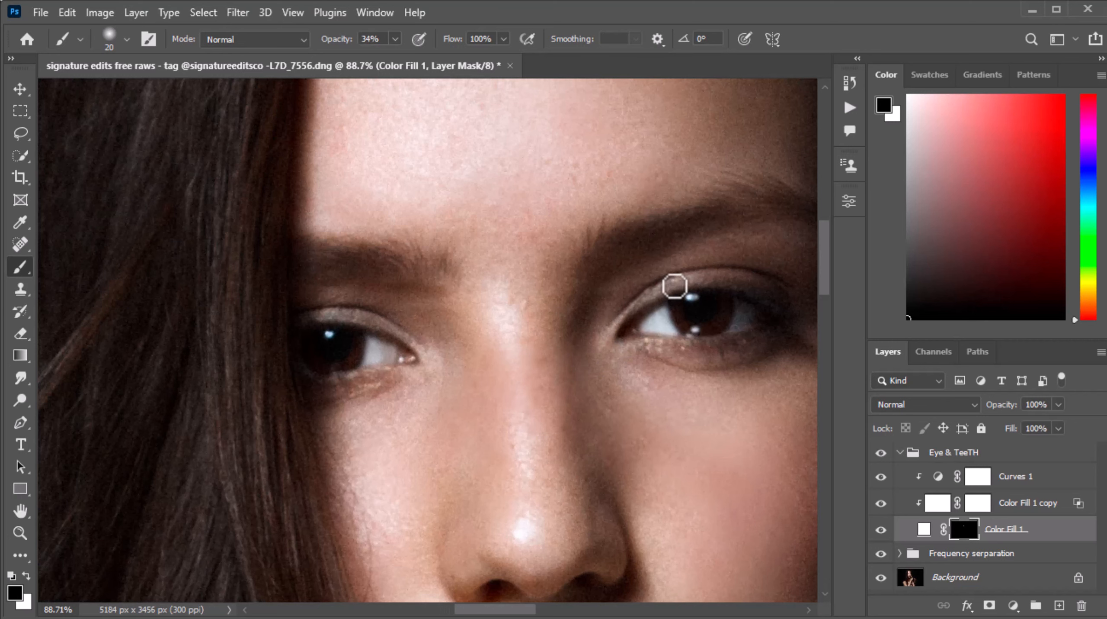
{"action": "scroll", "coordinate": [601, 378], "scroll_direction": "down", "scroll_amount": 1}
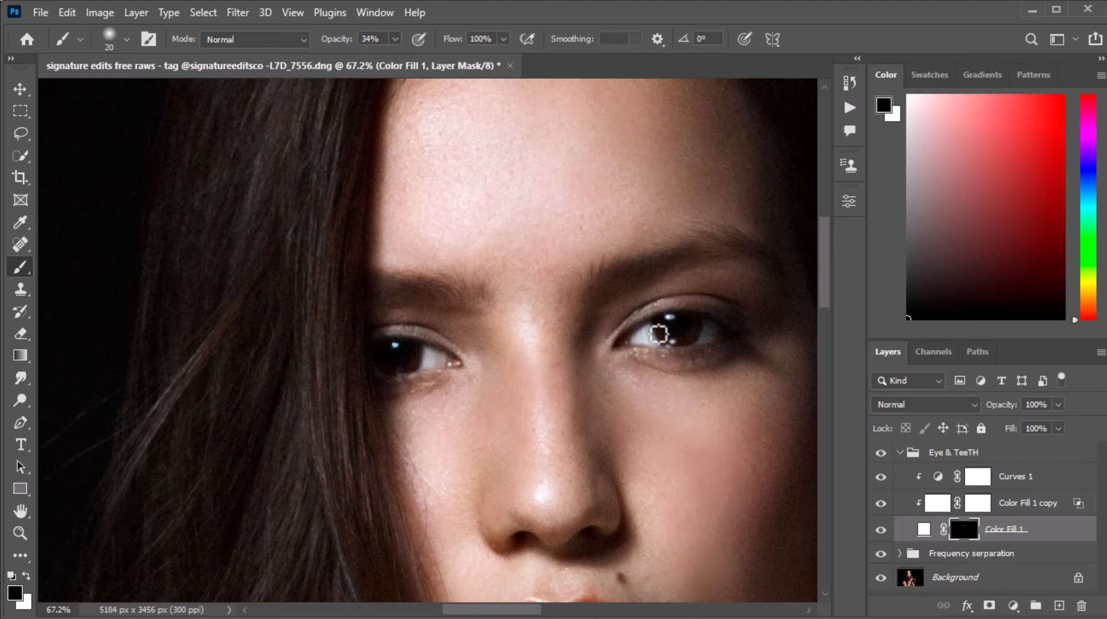
{"action": "scroll", "coordinate": [654, 433], "scroll_direction": "down", "scroll_amount": 1}
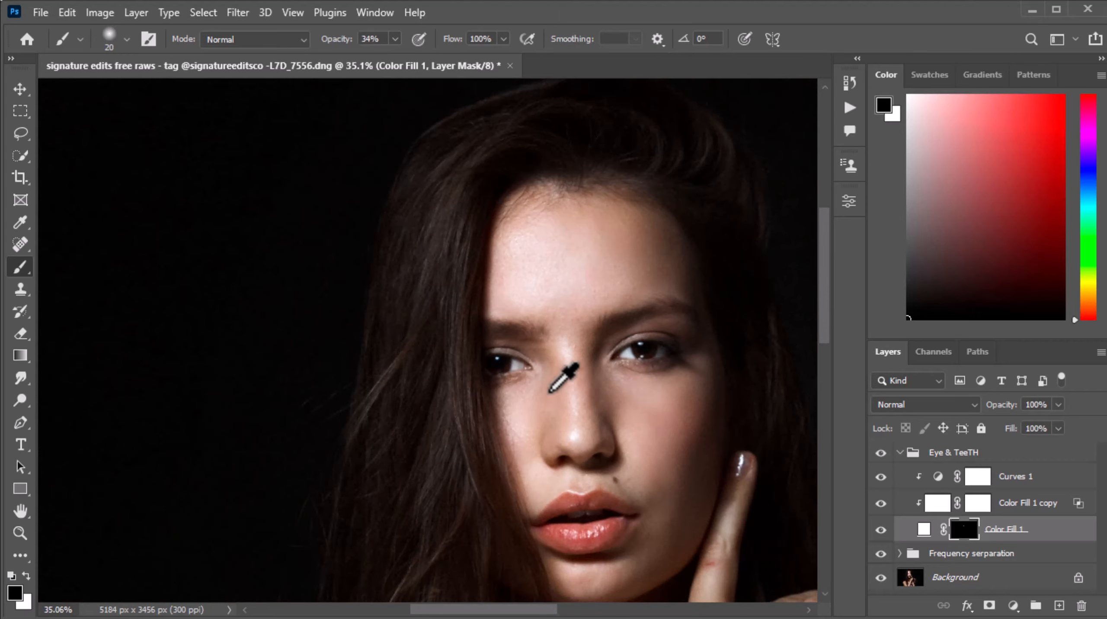
{"action": "scroll", "coordinate": [564, 371], "scroll_direction": "down", "scroll_amount": 2}
{"action": "scroll", "coordinate": [572, 402], "scroll_direction": "down", "scroll_amount": 1}
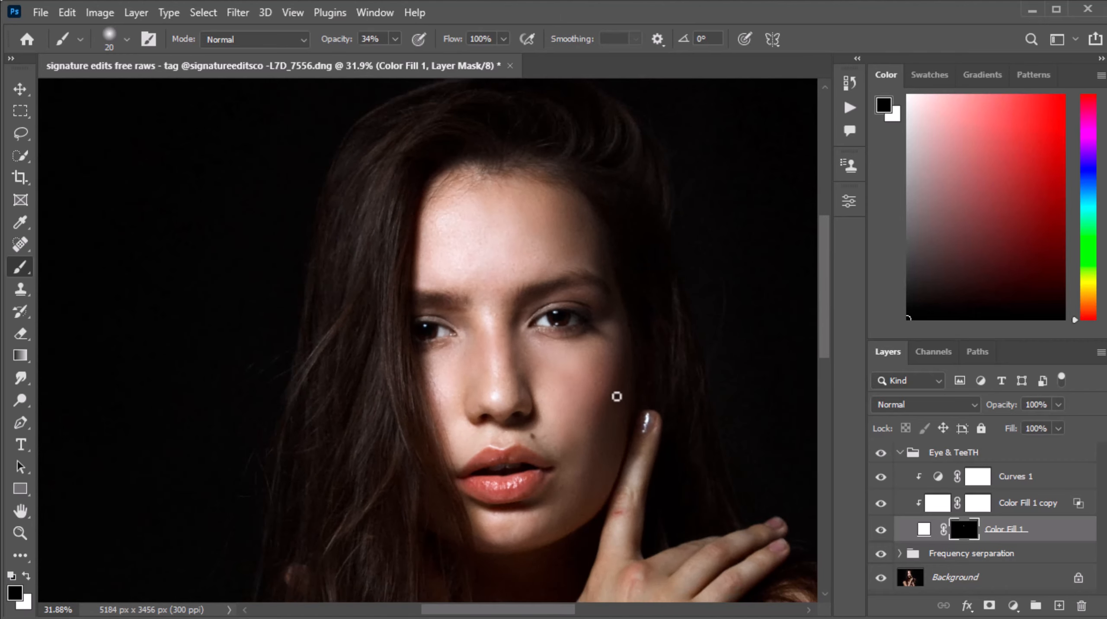
{"action": "scroll", "coordinate": [604, 394], "scroll_direction": "down", "scroll_amount": 1}
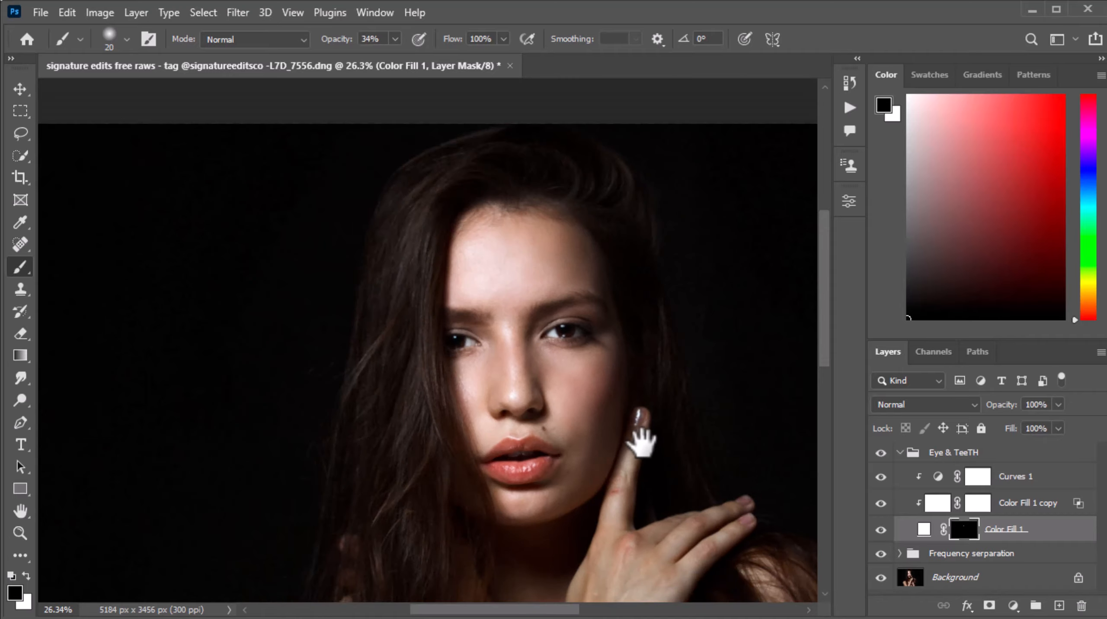
{"action": "scroll", "coordinate": [559, 396], "scroll_direction": "down", "scroll_amount": 2}
{"action": "scroll", "coordinate": [564, 423], "scroll_direction": "down", "scroll_amount": 1}
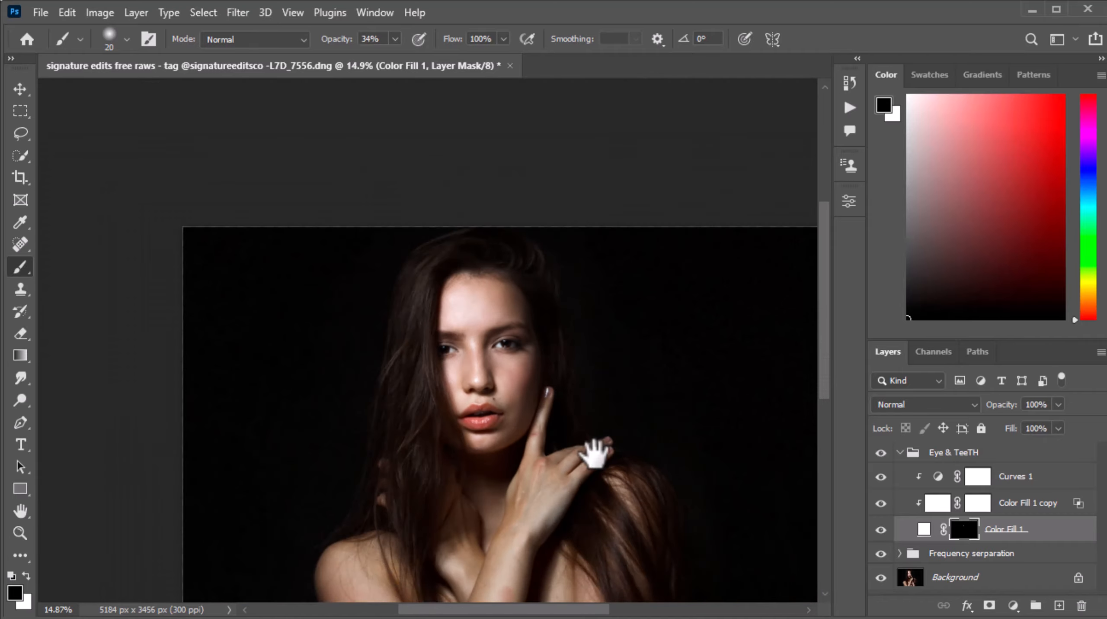
{"action": "scroll", "coordinate": [604, 446], "scroll_direction": "up", "scroll_amount": 2}
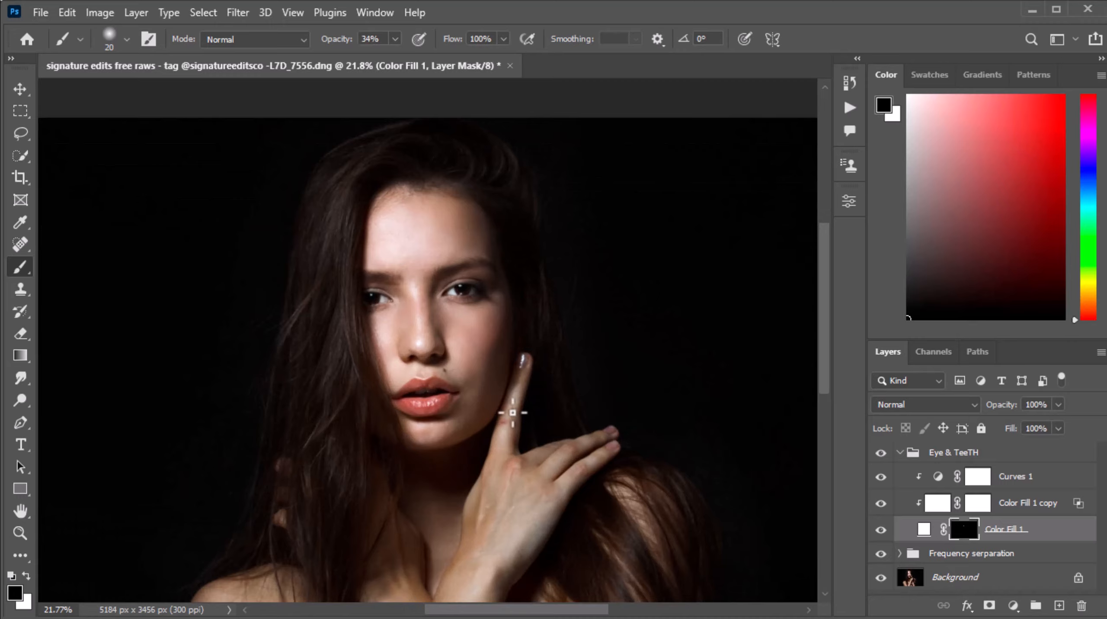
{"action": "scroll", "coordinate": [515, 446], "scroll_direction": "down", "scroll_amount": 2}
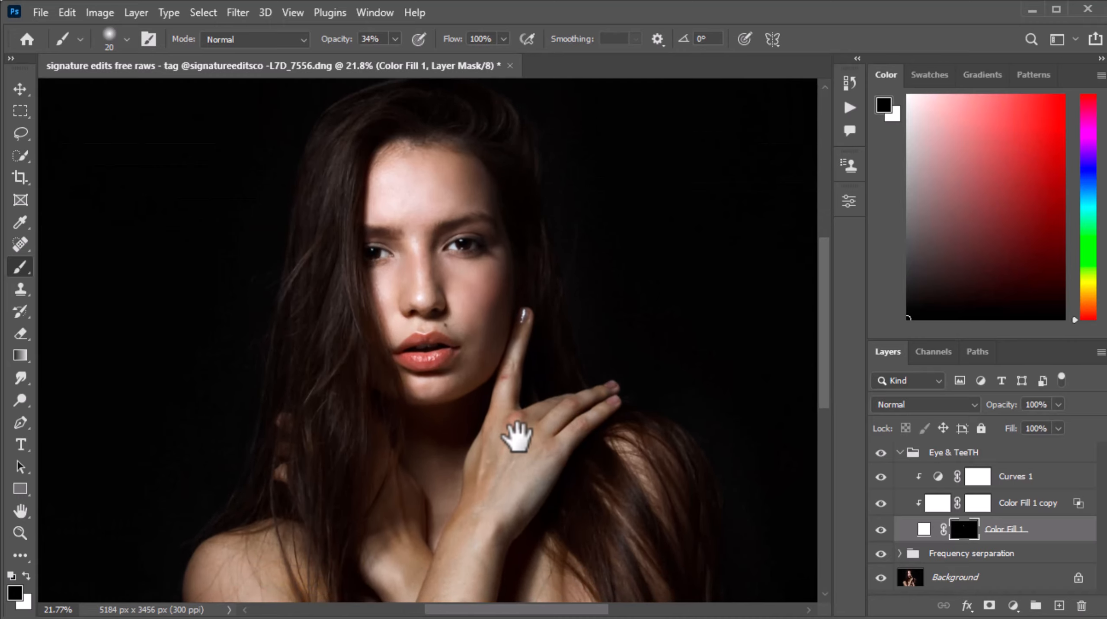